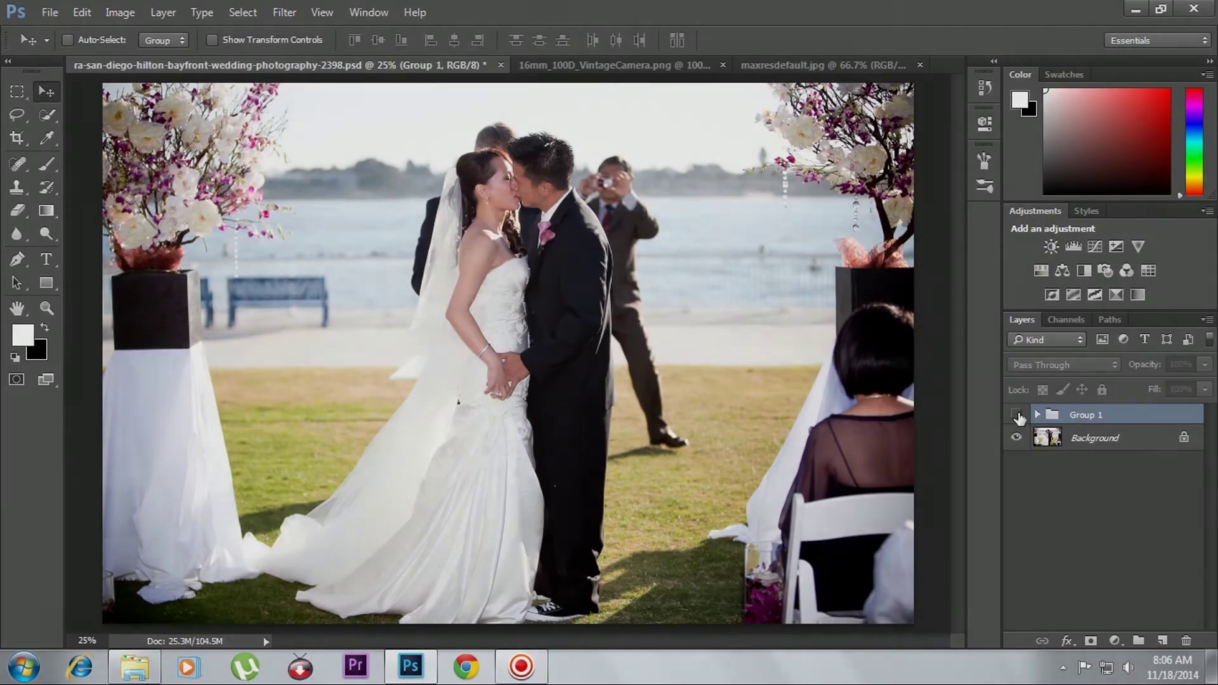
Step: Preview Group 1's vintage layers on and off, then delete Group 1 to start over
left_click(1017, 415)
left_click(1037, 415)
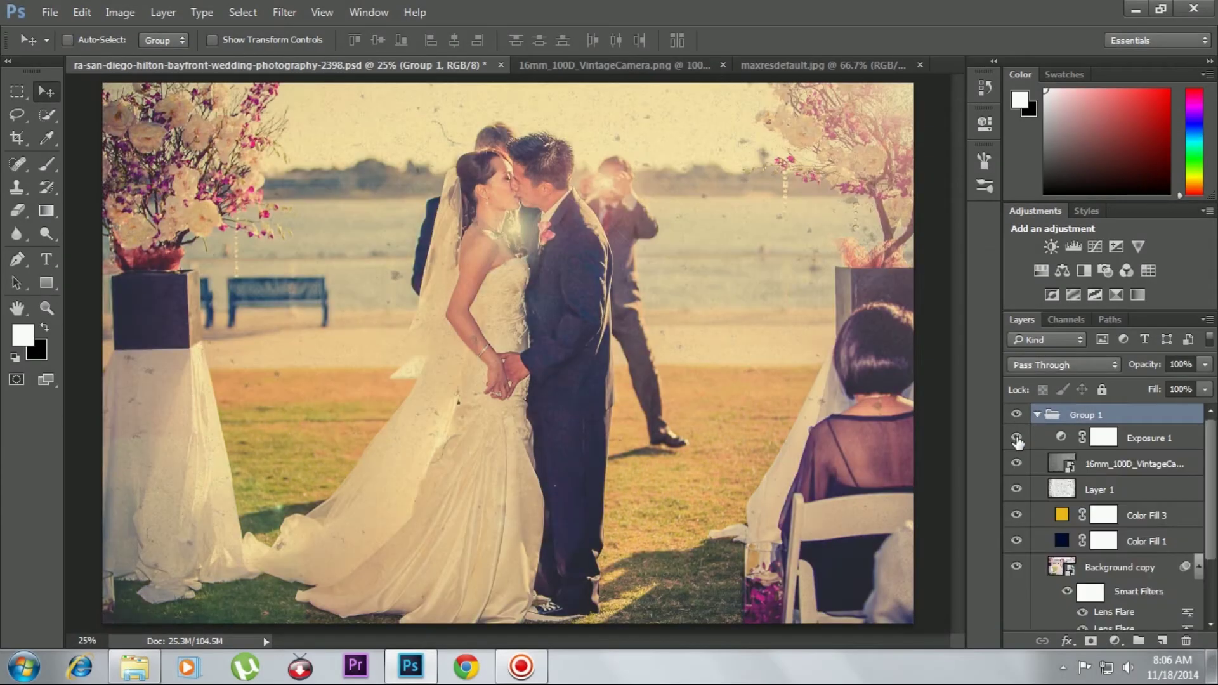
mouse_move(1017, 441)
left_mouse_down()
mouse_move(1017, 567)
mouse_move(1017, 438)
left_mouse_up()
left_click(1017, 567)
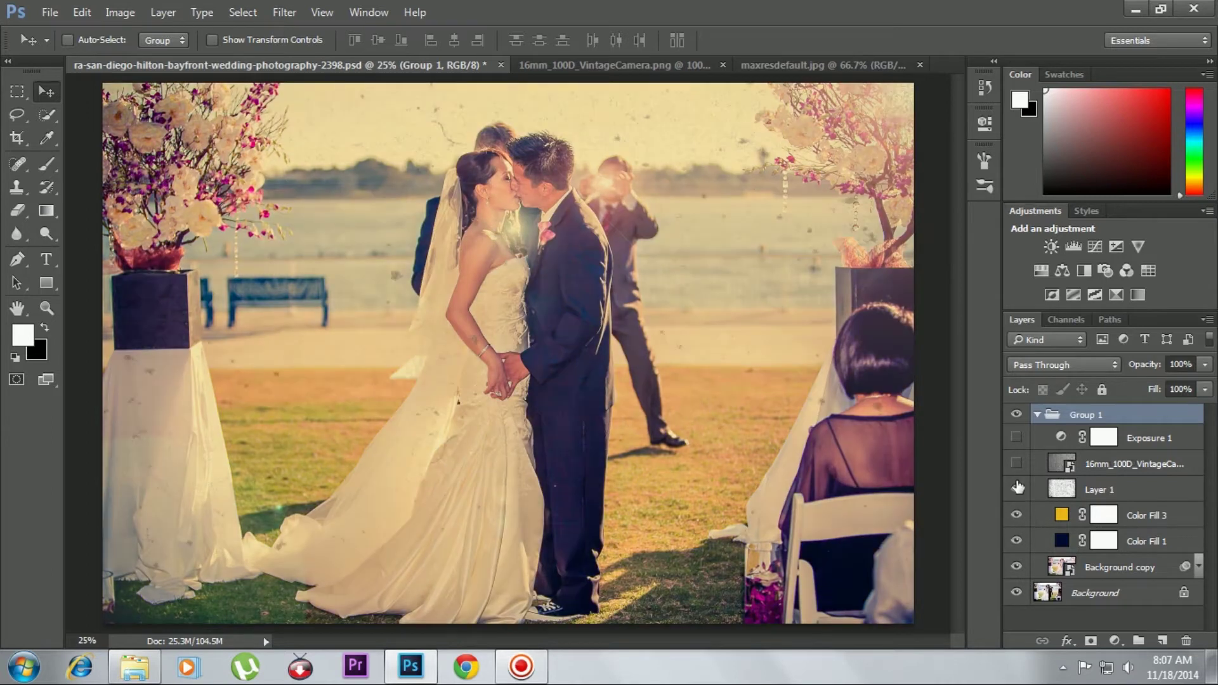
left_click(1036, 415)
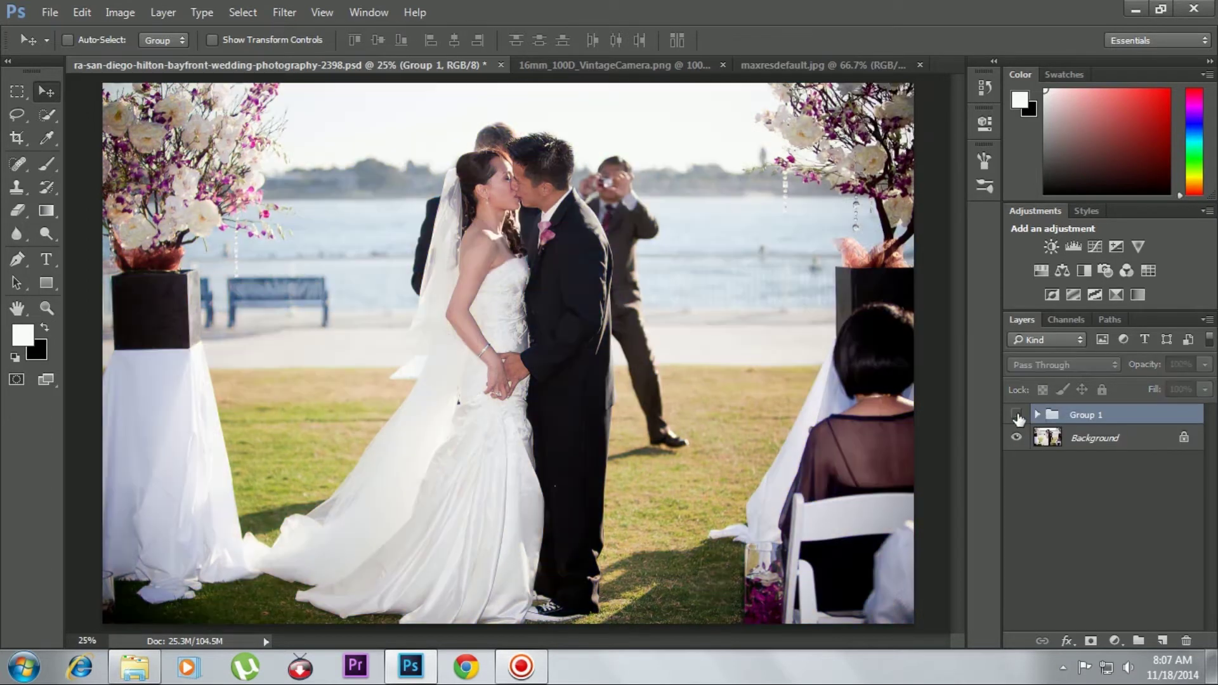
mouse_move(1074, 415)
left_mouse_down()
mouse_move(1186, 641)
mouse_move(1162, 640)
left_mouse_up()
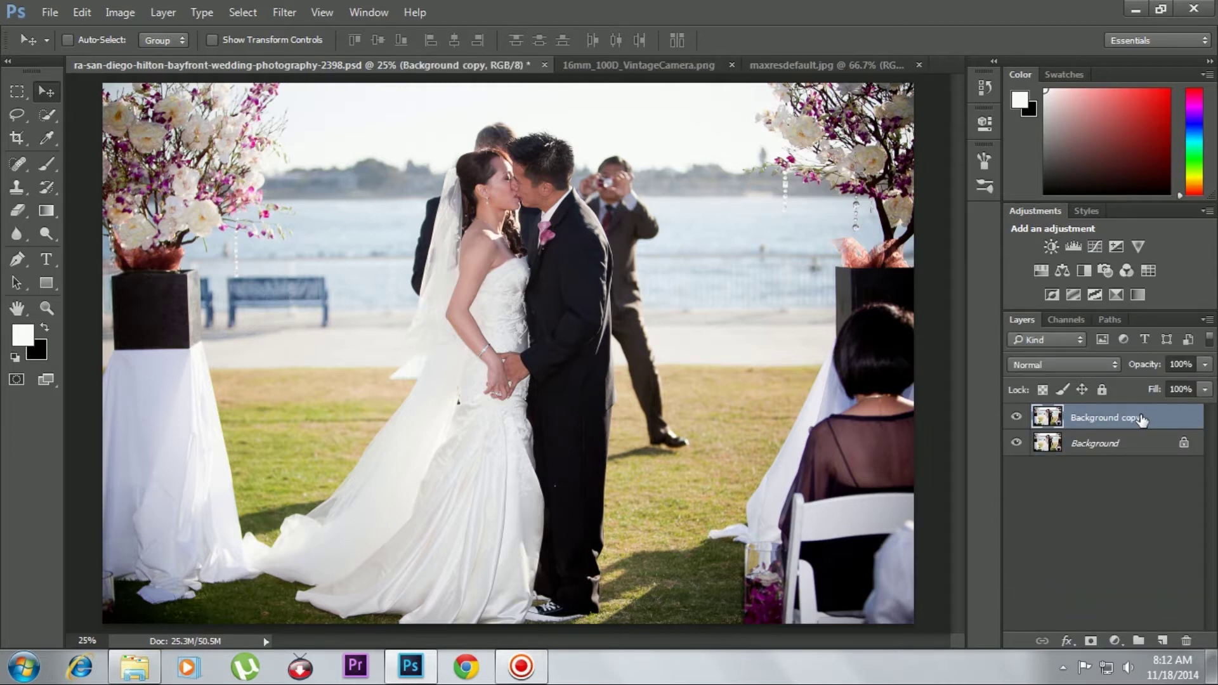
Step: In Camera Raw, warm the temperature, cut highlights, lift shadows, raise whites and deepen blacks
left_click(284, 12)
left_click(346, 116)
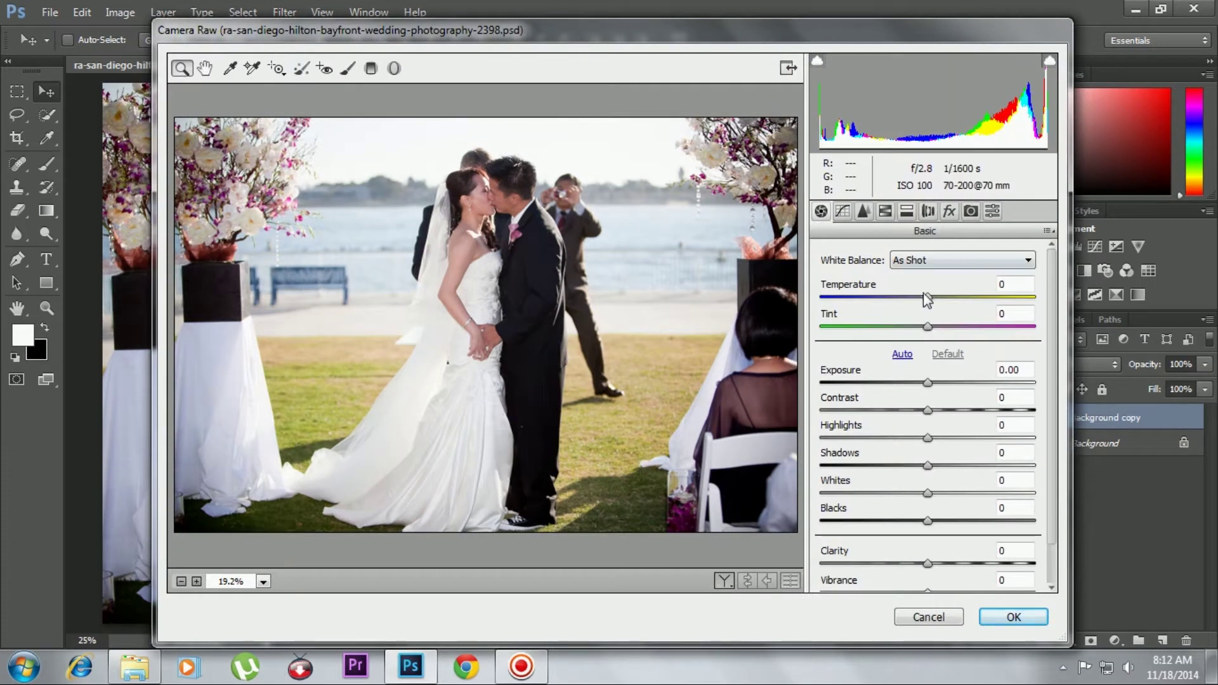
left_click_drag(928, 297, 944, 306)
left_click_drag(927, 438, 825, 438)
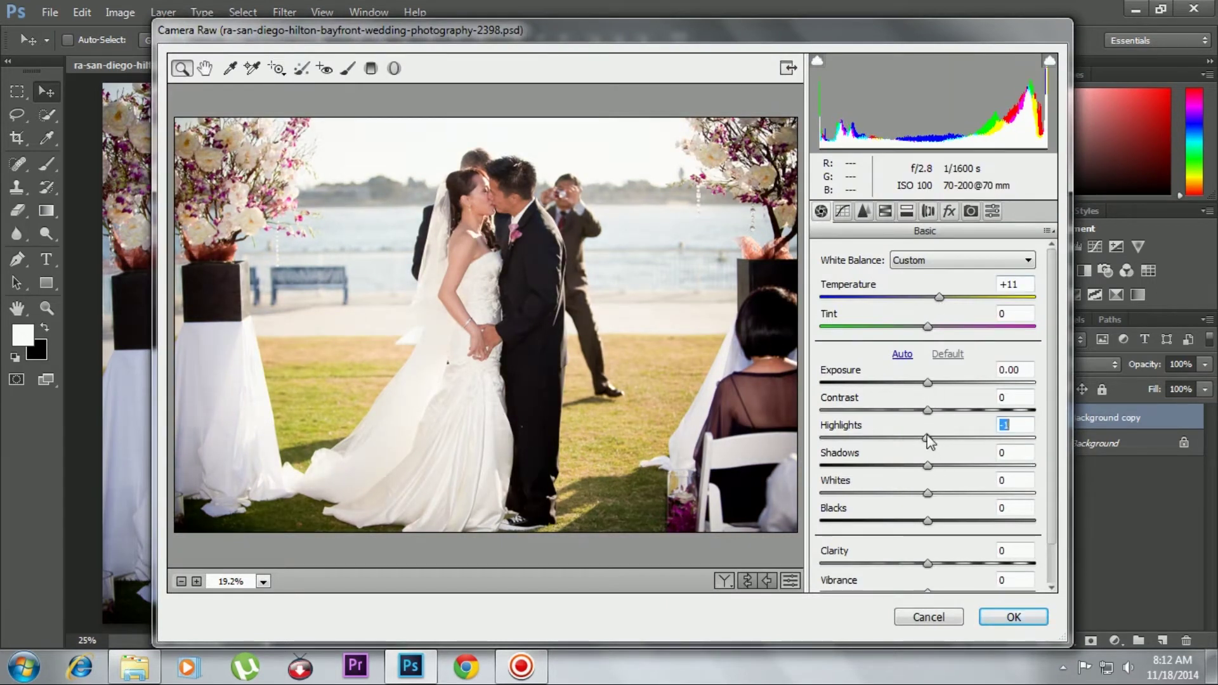
left_click_drag(928, 465, 983, 466)
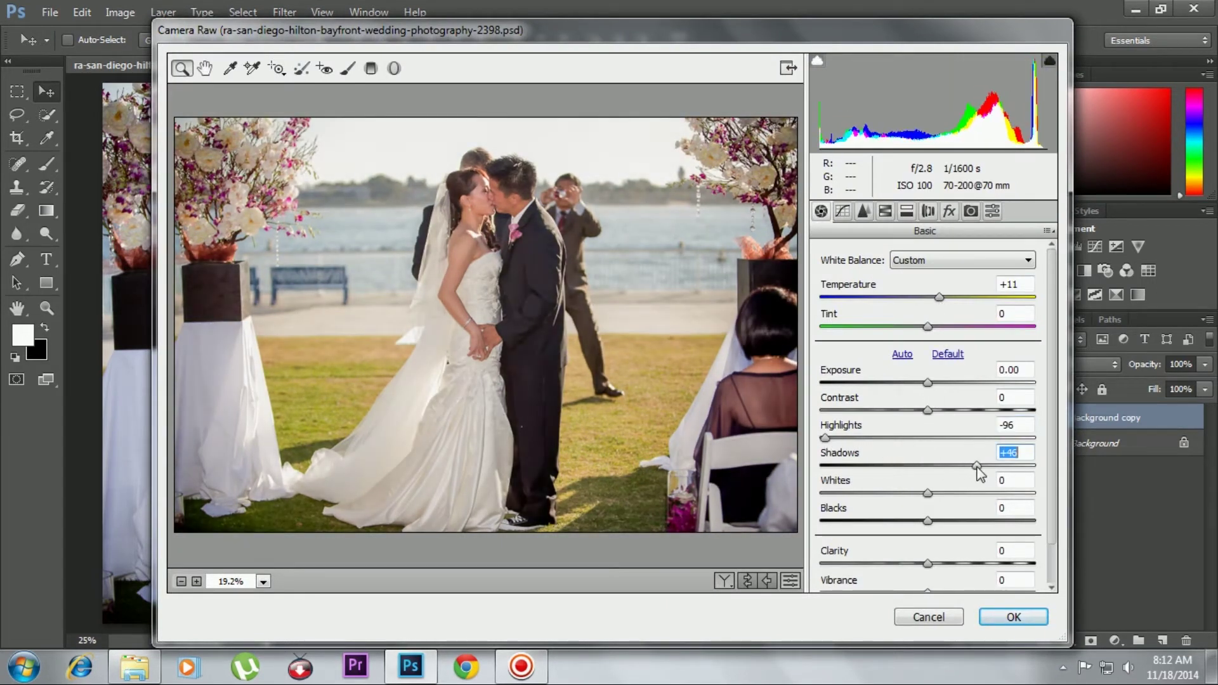
mouse_move(928, 494)
left_mouse_down()
mouse_move(953, 493)
mouse_move(914, 521)
mouse_move(962, 517)
mouse_move(933, 577)
left_mouse_up()
scroll(920, 525, "down", 2)
left_click(842, 212)
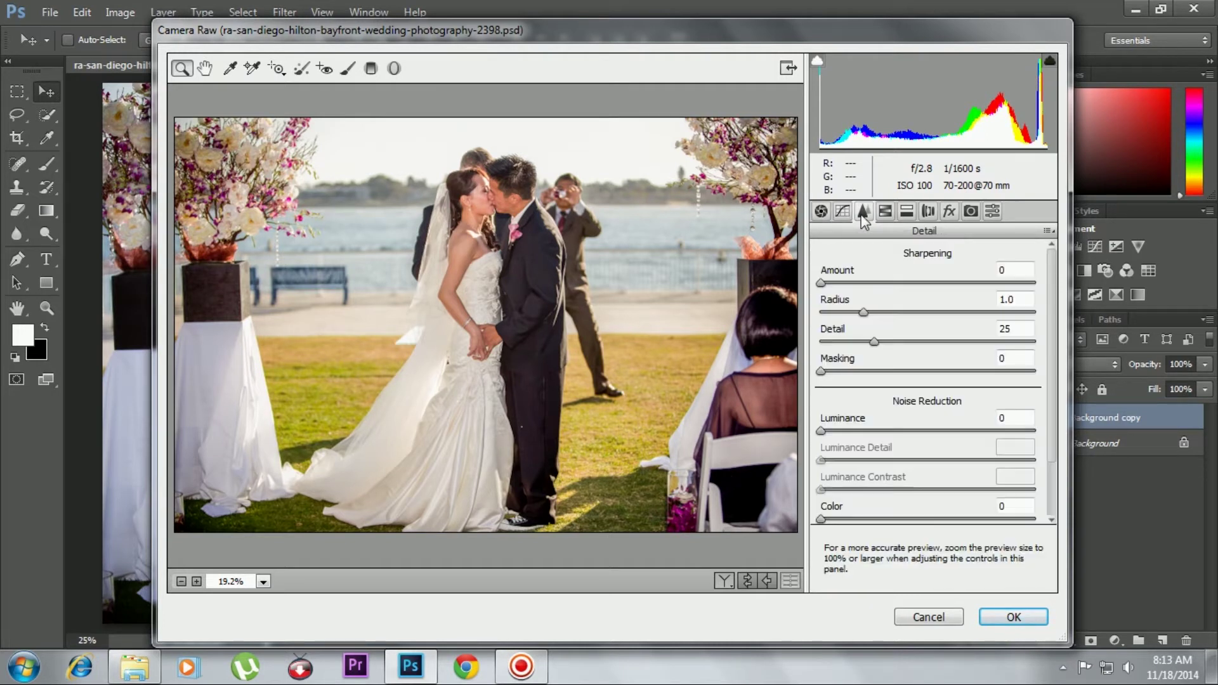
Step: Raise sharpening radius and detail, add luminance noise reduction, and adjust orange and blue saturation
mouse_move(863, 312)
left_mouse_down()
mouse_move(897, 312)
mouse_move(902, 342)
left_mouse_up()
left_click_drag(821, 431, 860, 431)
left_click(885, 211)
left_click(870, 280)
mouse_move(933, 367)
left_mouse_down()
mouse_move(961, 367)
mouse_move(919, 368)
left_mouse_up()
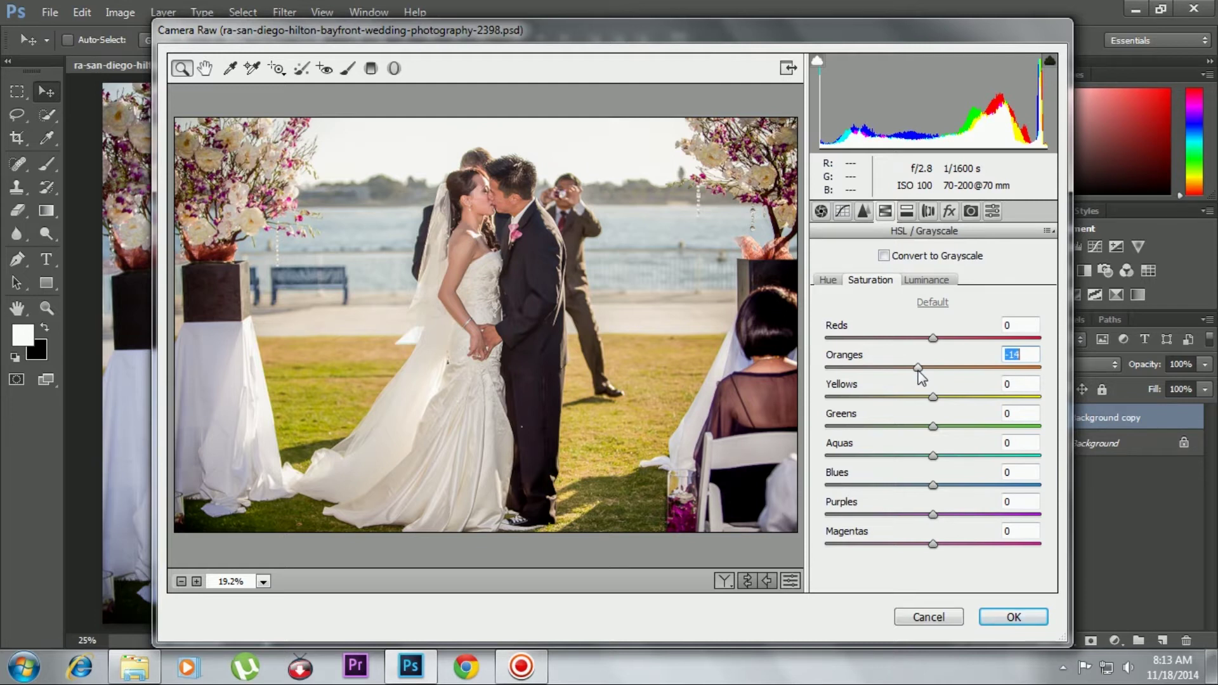
mouse_move(932, 485)
left_mouse_down()
mouse_move(970, 485)
mouse_move(955, 487)
left_mouse_up()
Step: Boost green and red saturation and darken their luminance in HSL
left_click(927, 280)
left_click(870, 279)
mouse_move(933, 426)
left_mouse_down()
mouse_move(970, 426)
mouse_move(911, 426)
mouse_move(922, 398)
left_mouse_up()
left_click(927, 280)
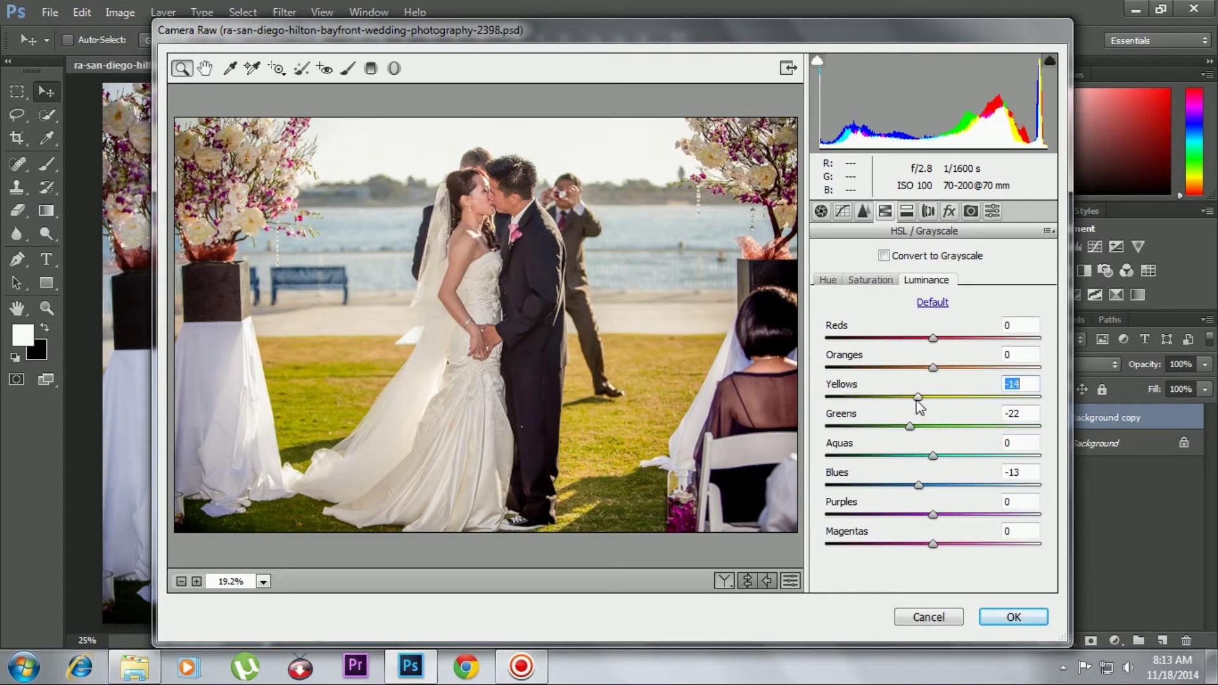
left_click(870, 280)
mouse_move(933, 338)
left_mouse_down()
mouse_move(950, 338)
mouse_move(916, 338)
left_mouse_up()
left_click(938, 282)
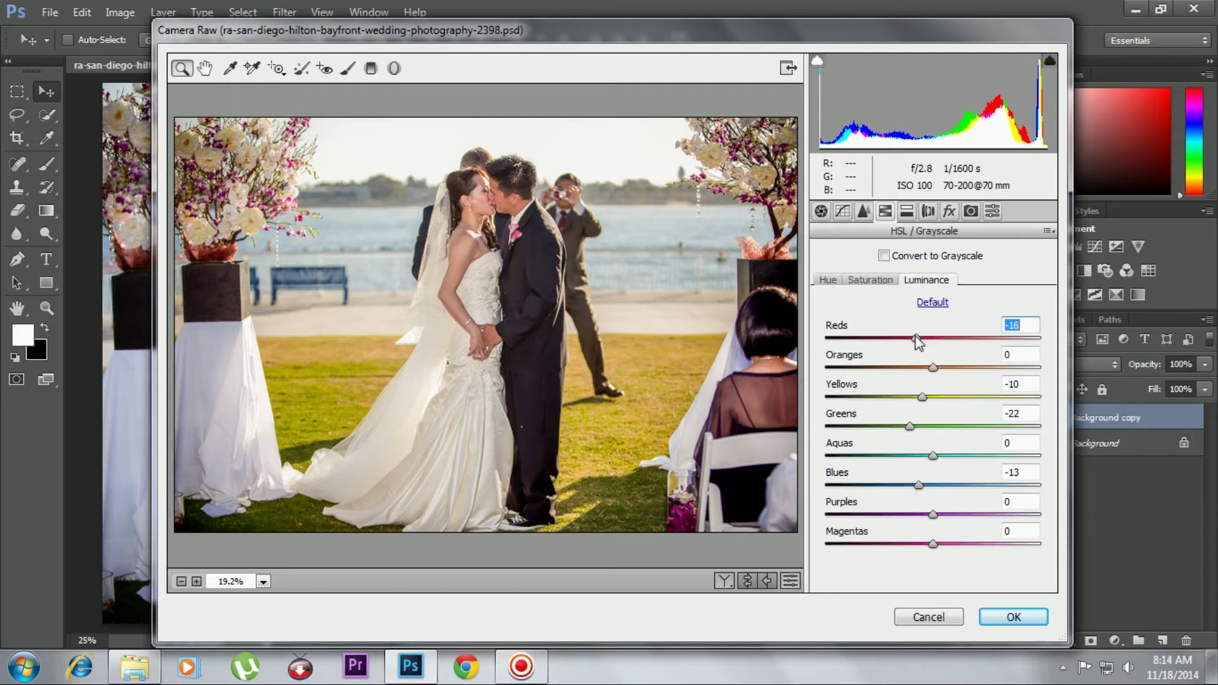
Step: Add a slight dark vignette of -3 in Effects
left_click(907, 210)
left_click(949, 210)
left_click_drag(933, 441, 929, 441)
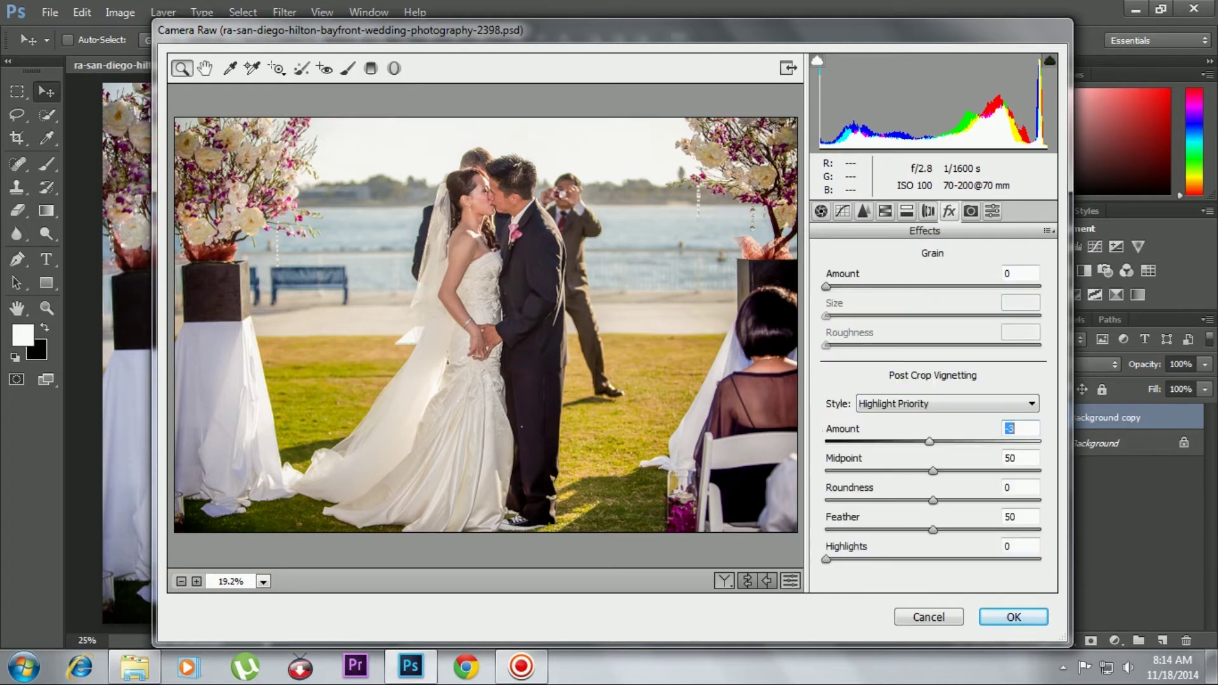
left_click(906, 211)
Step: Set split toning highlight and shadow tints, shadow hue 57, then apply Camera Raw
mouse_move(826, 311)
left_mouse_down()
mouse_move(856, 311)
mouse_move(856, 281)
left_mouse_up()
left_click_drag(826, 448, 929, 419)
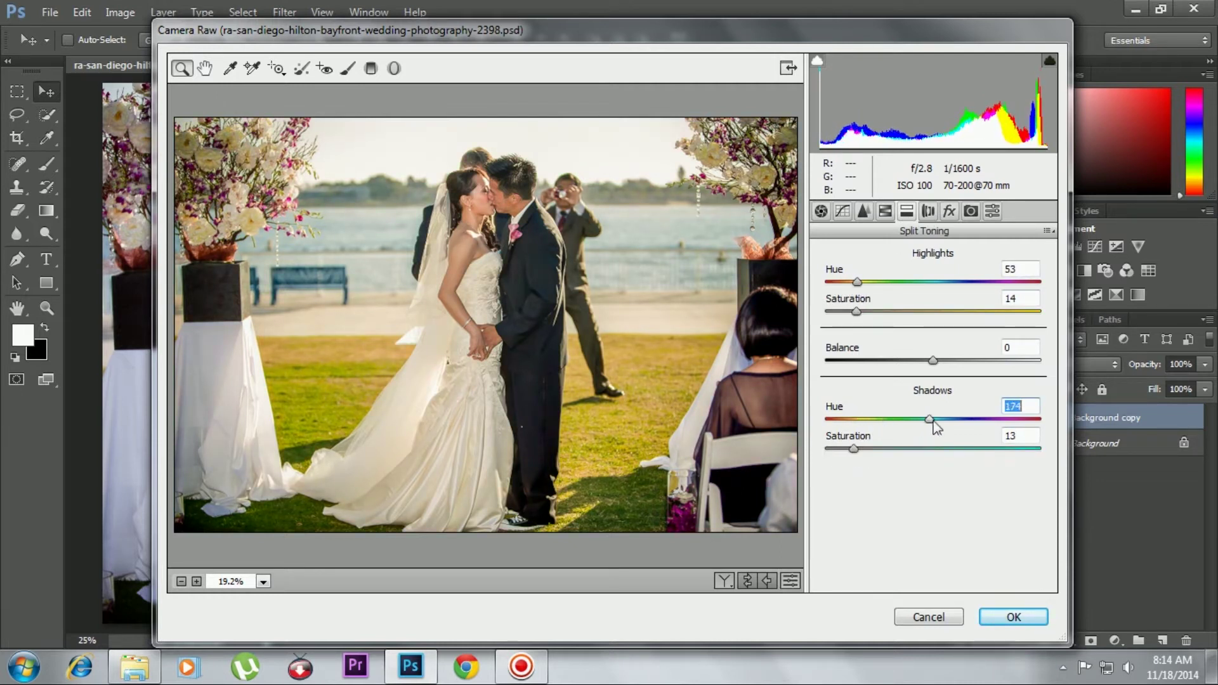
left_click_drag(929, 419, 859, 418)
left_click(853, 448)
left_click(857, 448)
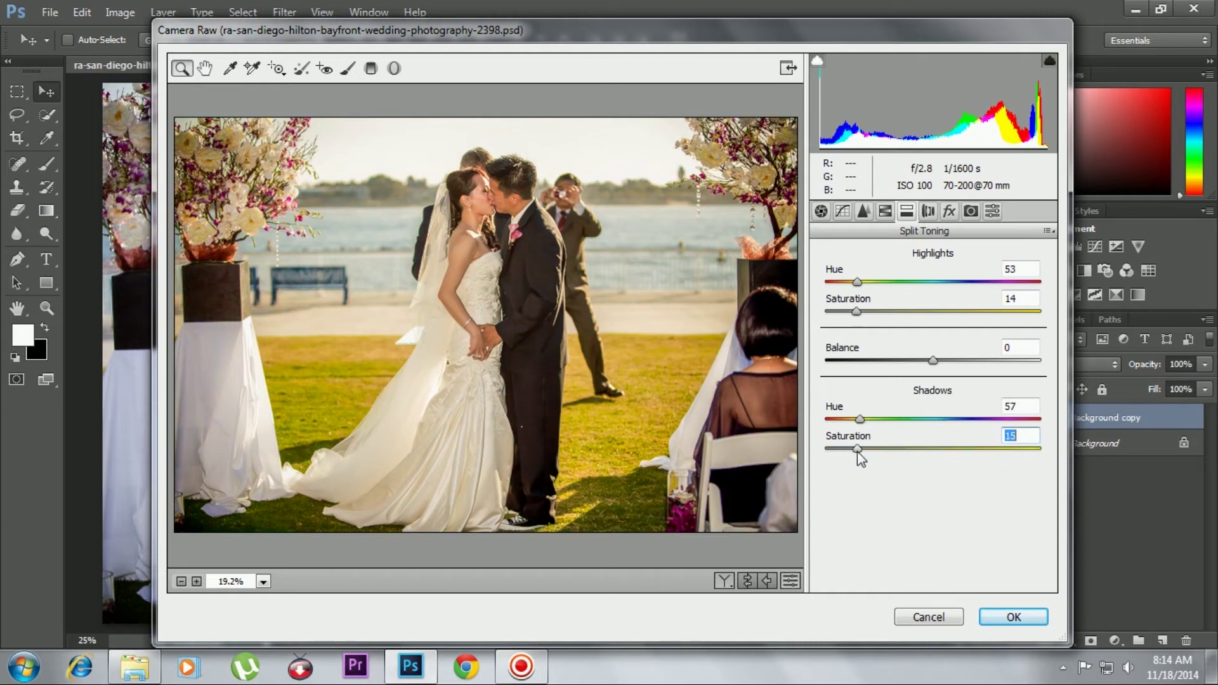
left_click(1015, 616)
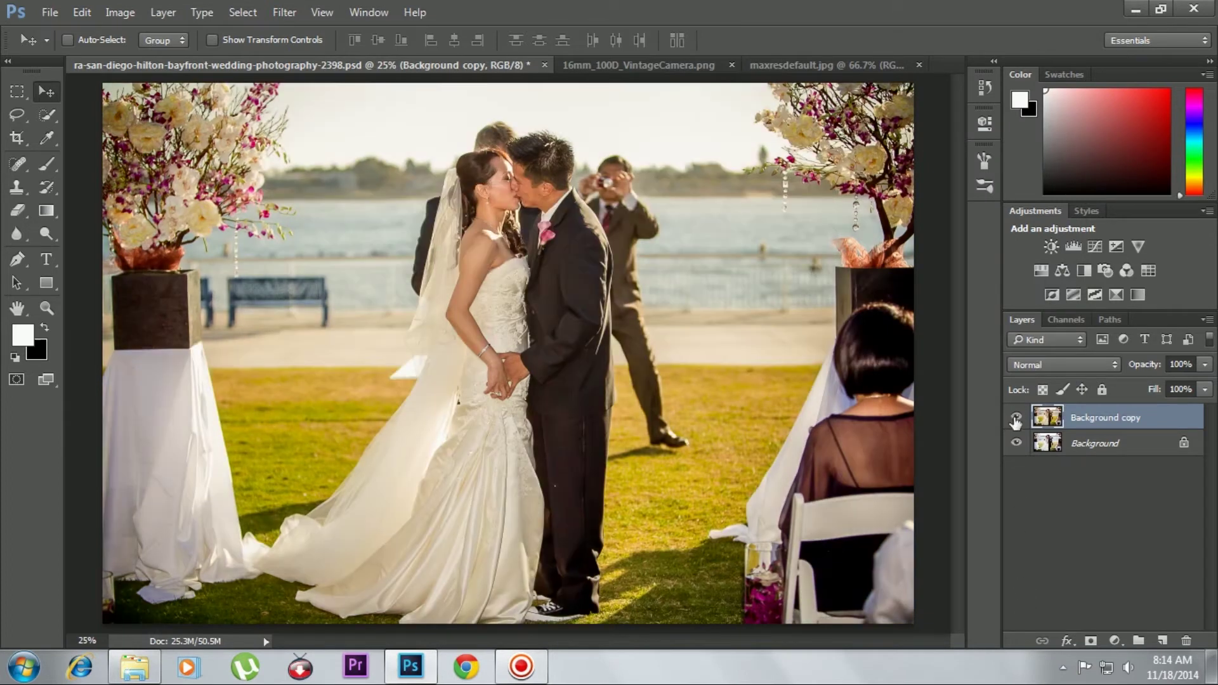
Step: Compare before/after, duplicate the corrected layer, and rename the original 'Correction'
left_click(1016, 421)
left_click(1015, 421)
left_click(1016, 421)
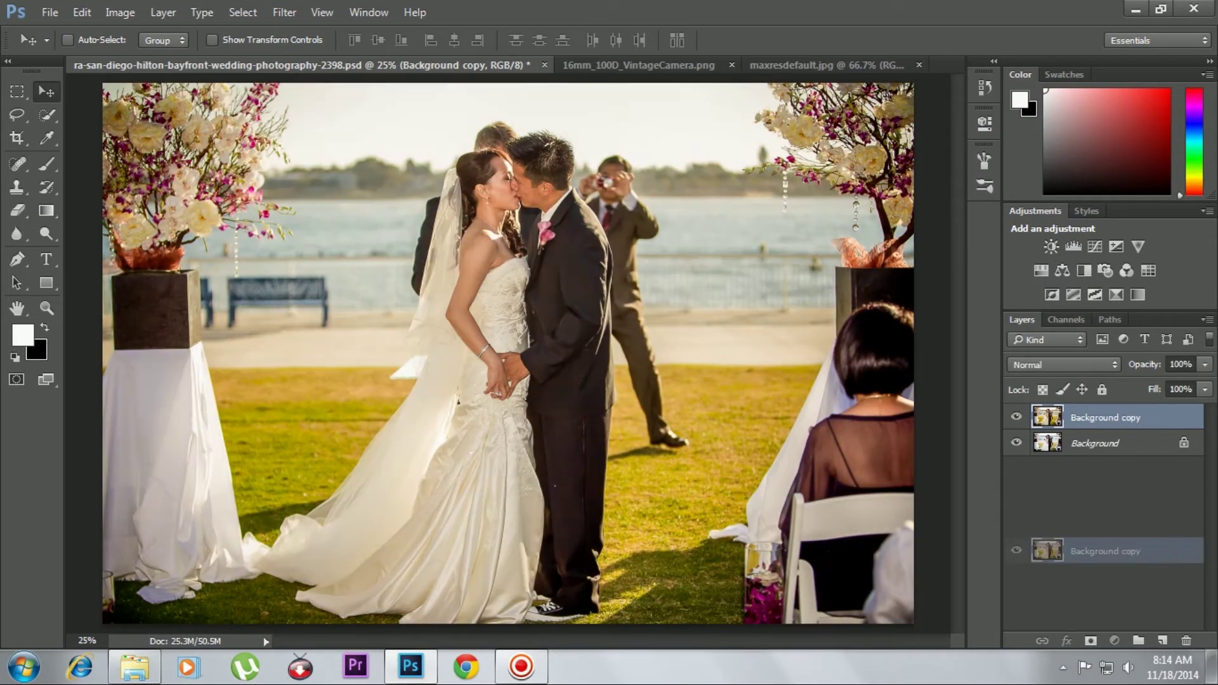
left_click_drag(1132, 419, 1163, 641)
left_click(1104, 452)
double_click(1104, 444)
type("Co")
key("Return")
left_click(1117, 419)
Step: Render a 105mm Prime lens flare at brightness 127 near the top right of the copy
left_click(285, 12)
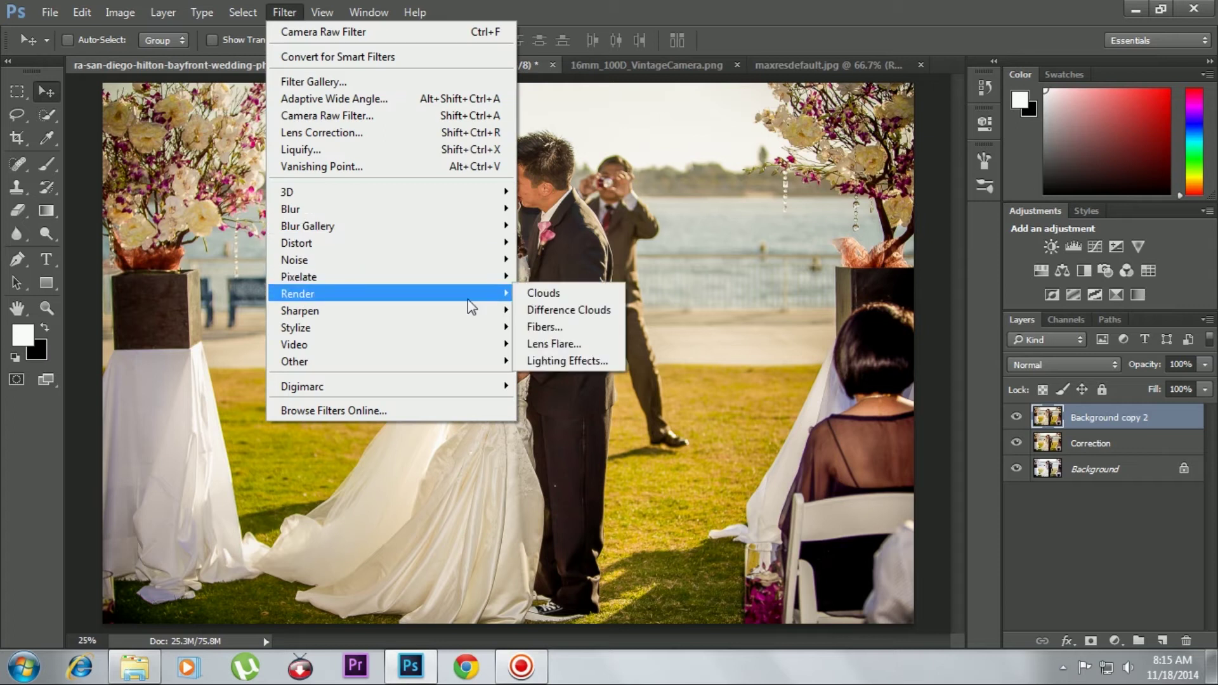
left_click(554, 343)
left_click(845, 520)
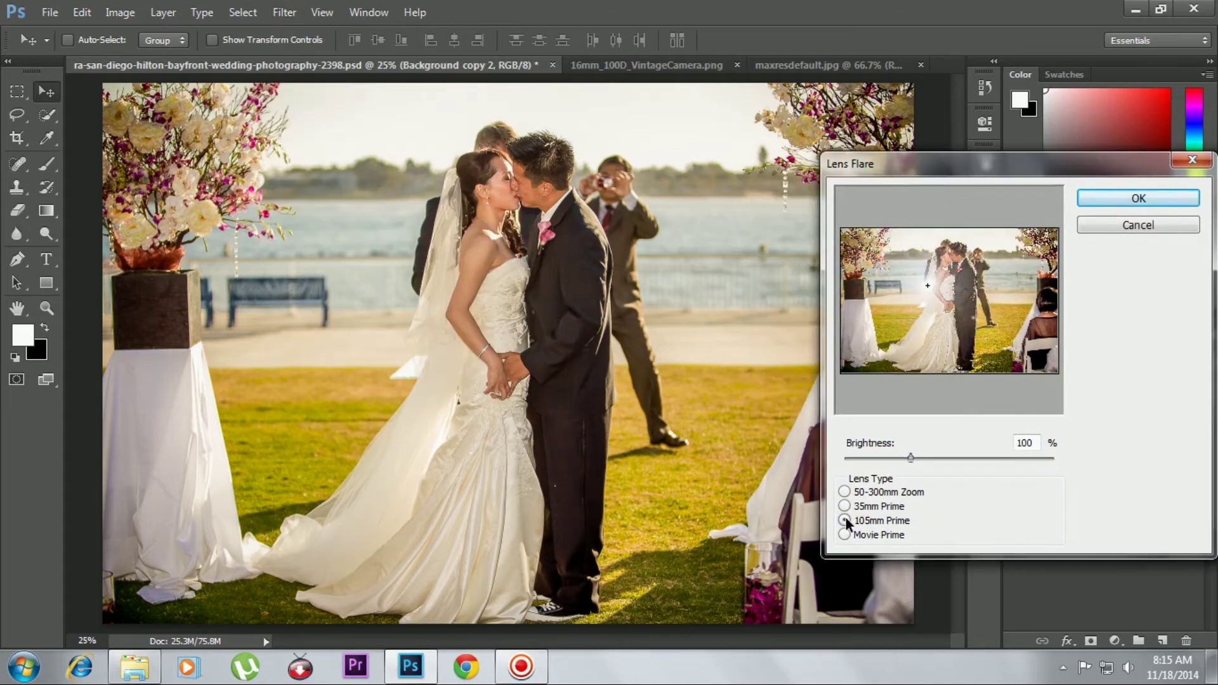
left_click(1047, 235)
left_click(845, 507)
left_click(845, 520)
left_click_drag(911, 458, 927, 458)
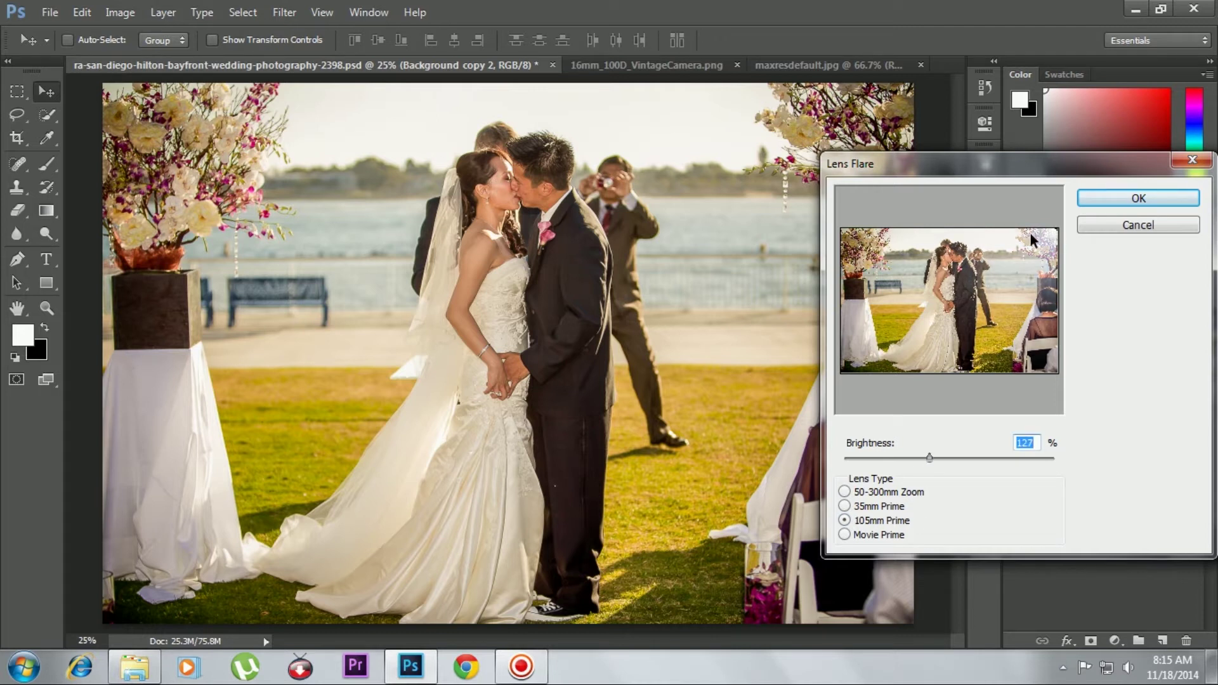
left_click(1053, 231)
key("Return")
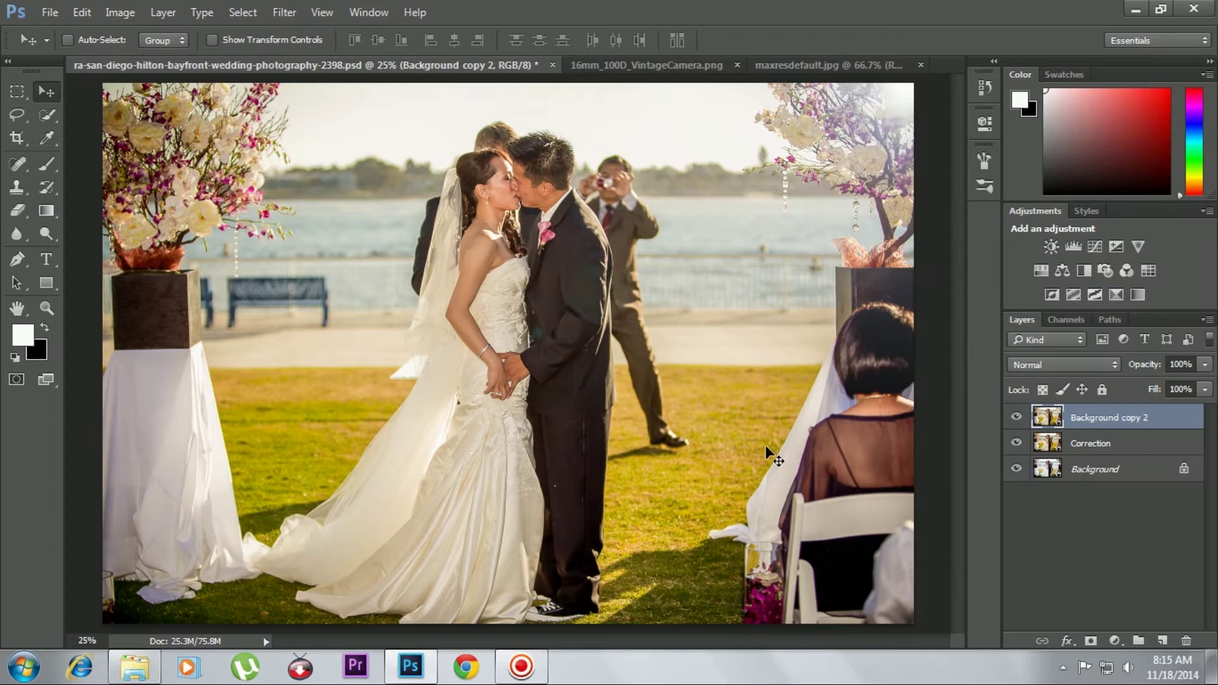
Step: Render a dimmed Movie Prime lens flare positioned near the couple
left_click(284, 12)
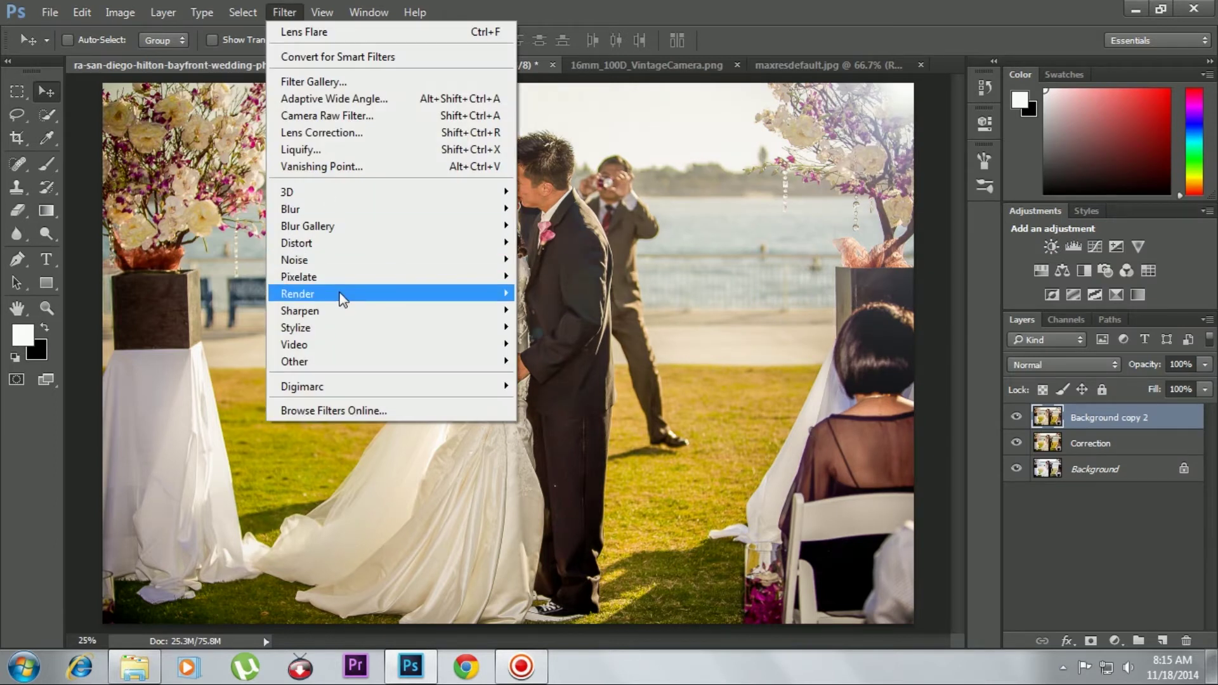
left_click(588, 339)
left_click(844, 535)
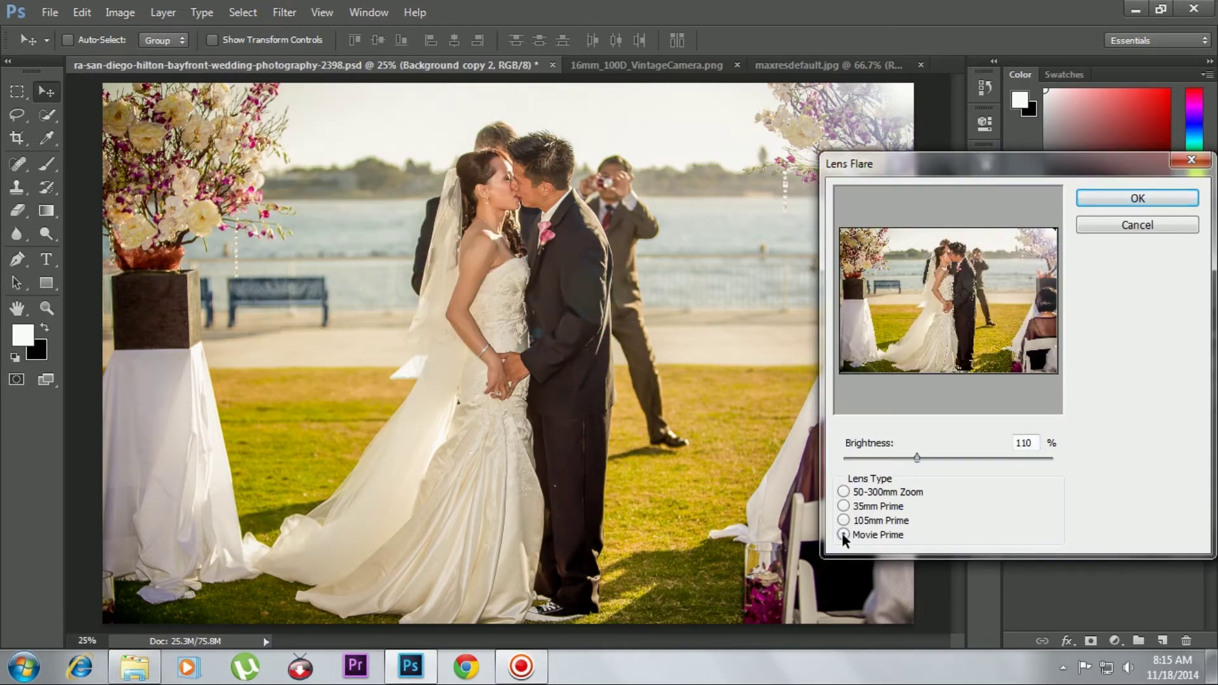
left_click(976, 258)
left_click_drag(917, 457, 876, 455)
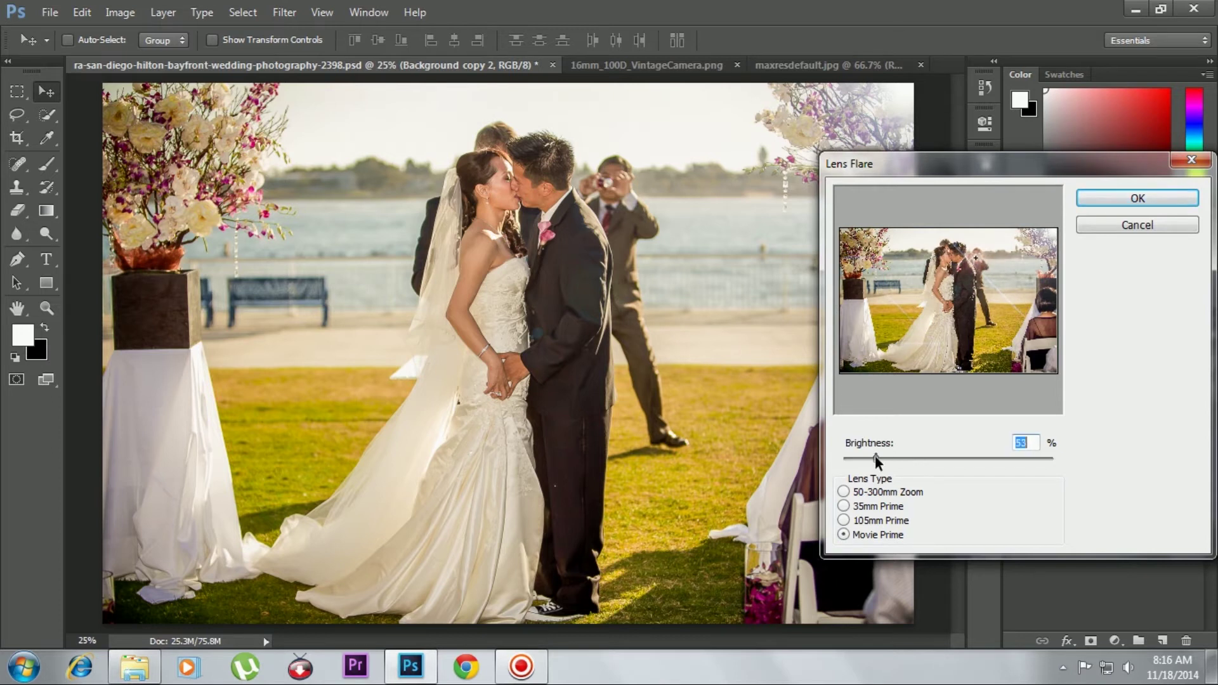
left_click_drag(985, 253, 977, 260)
left_click(1094, 199)
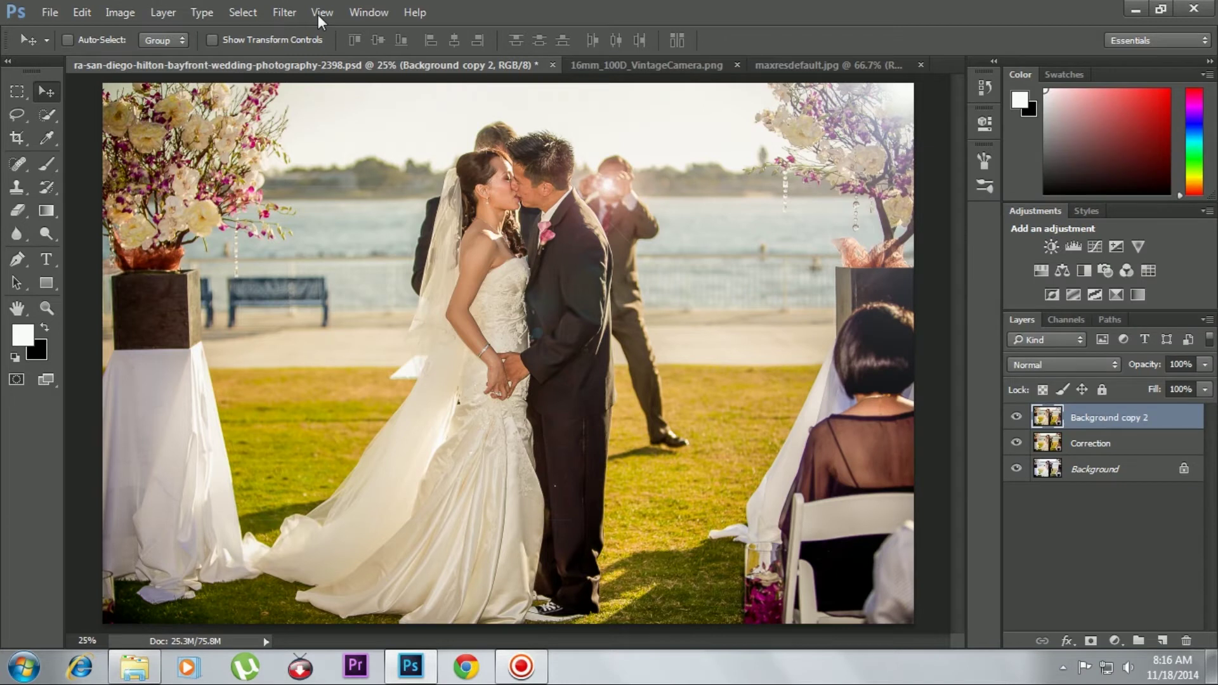
Step: Apply a slightly dimmed 105mm Prime lens flare and rename the layer 'Lens flare'
left_click(284, 12)
left_click(547, 344)
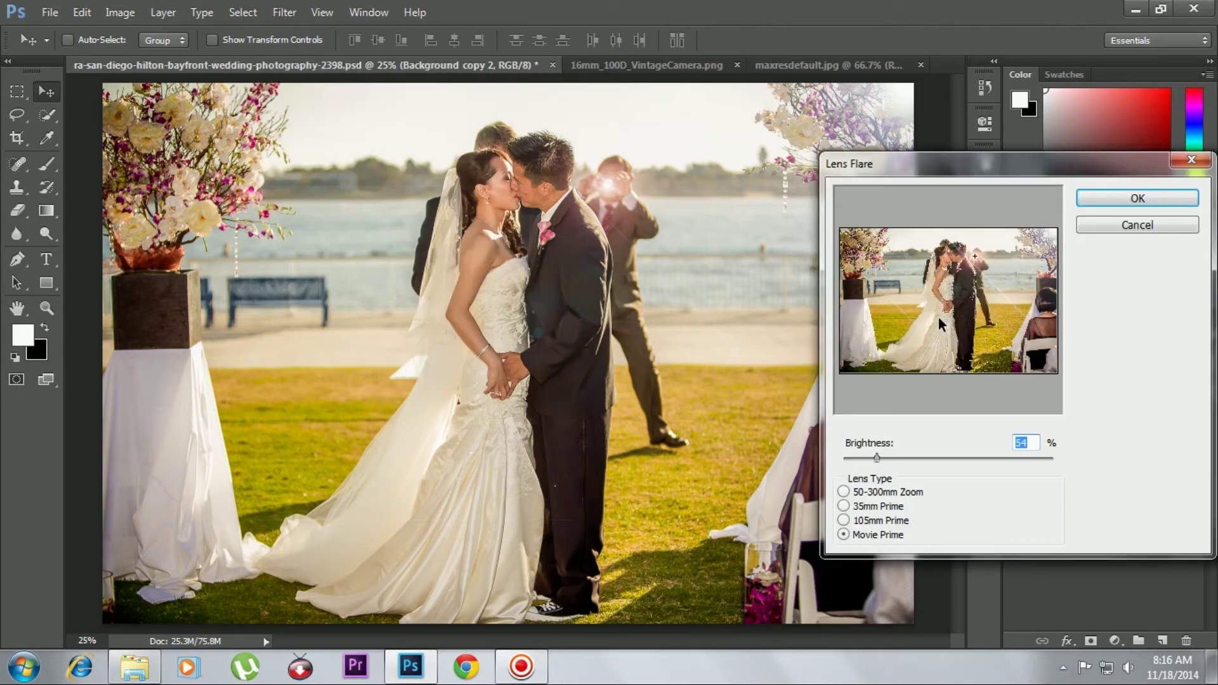
left_click(844, 521)
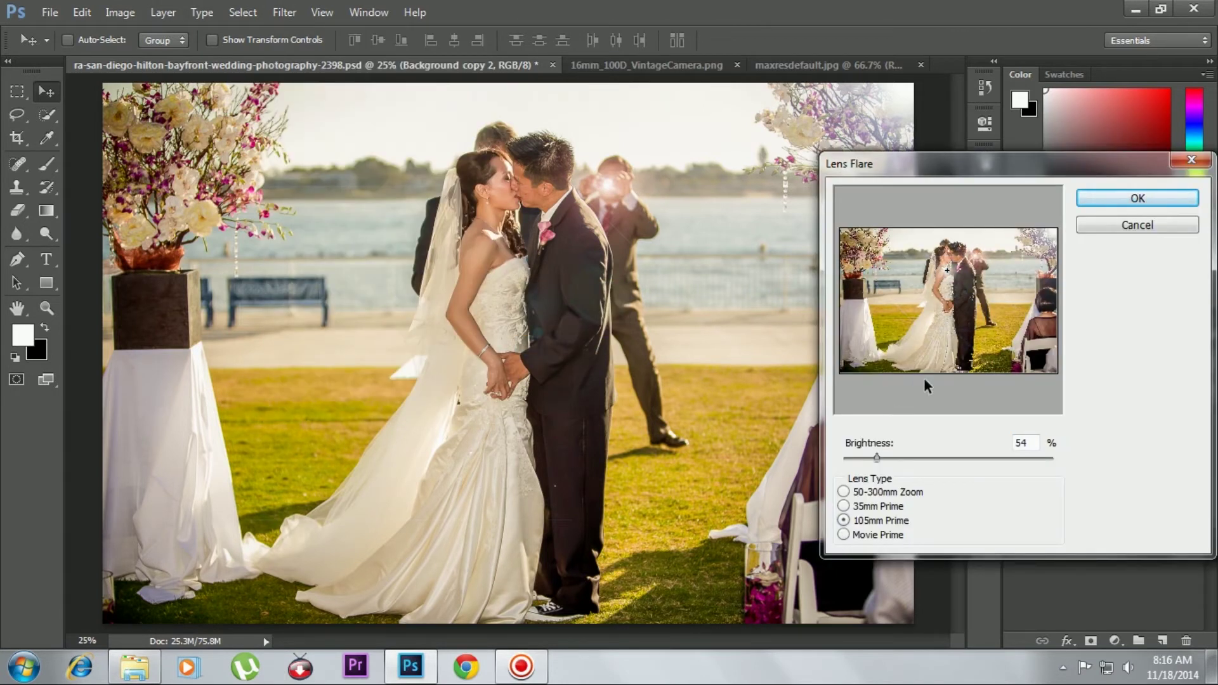
left_click_drag(878, 463, 867, 463)
key("Return")
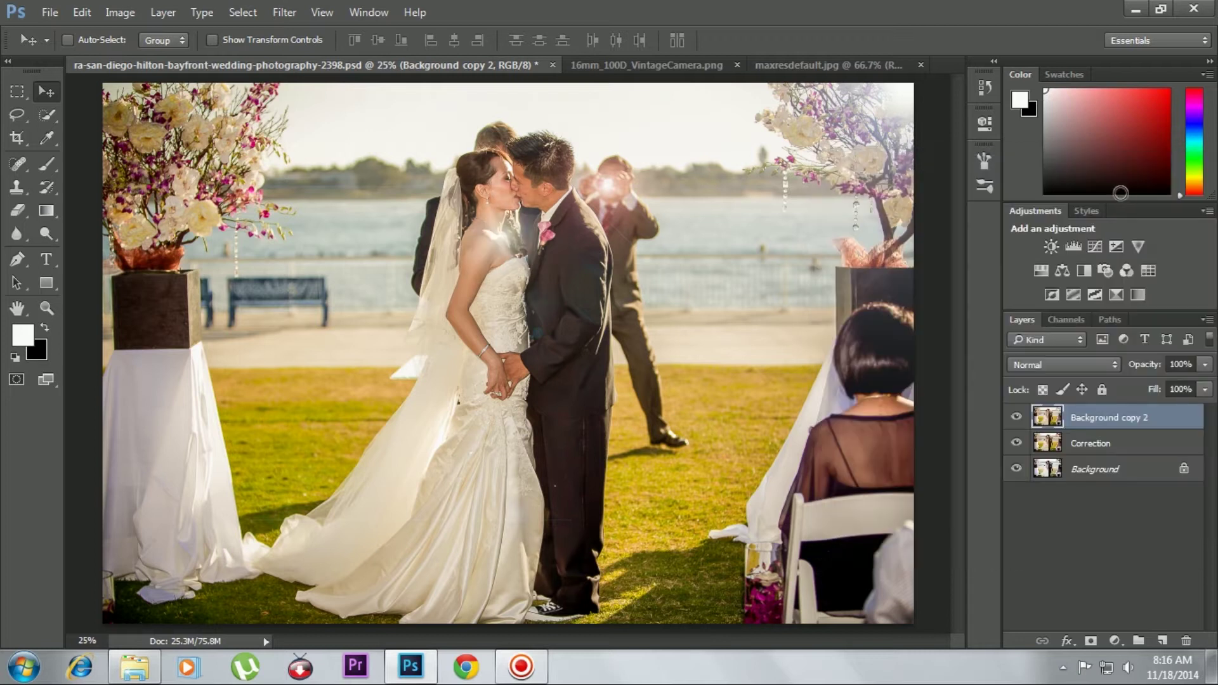
double_click(1115, 421)
type("Lensflare")
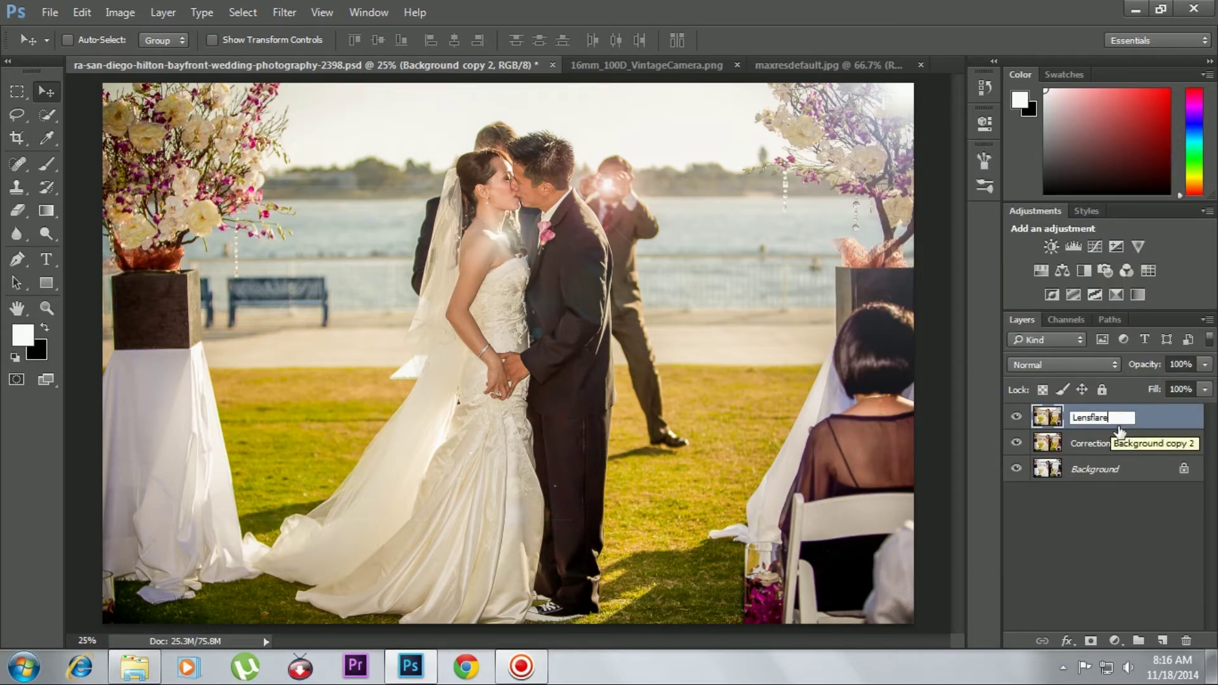
key("Return")
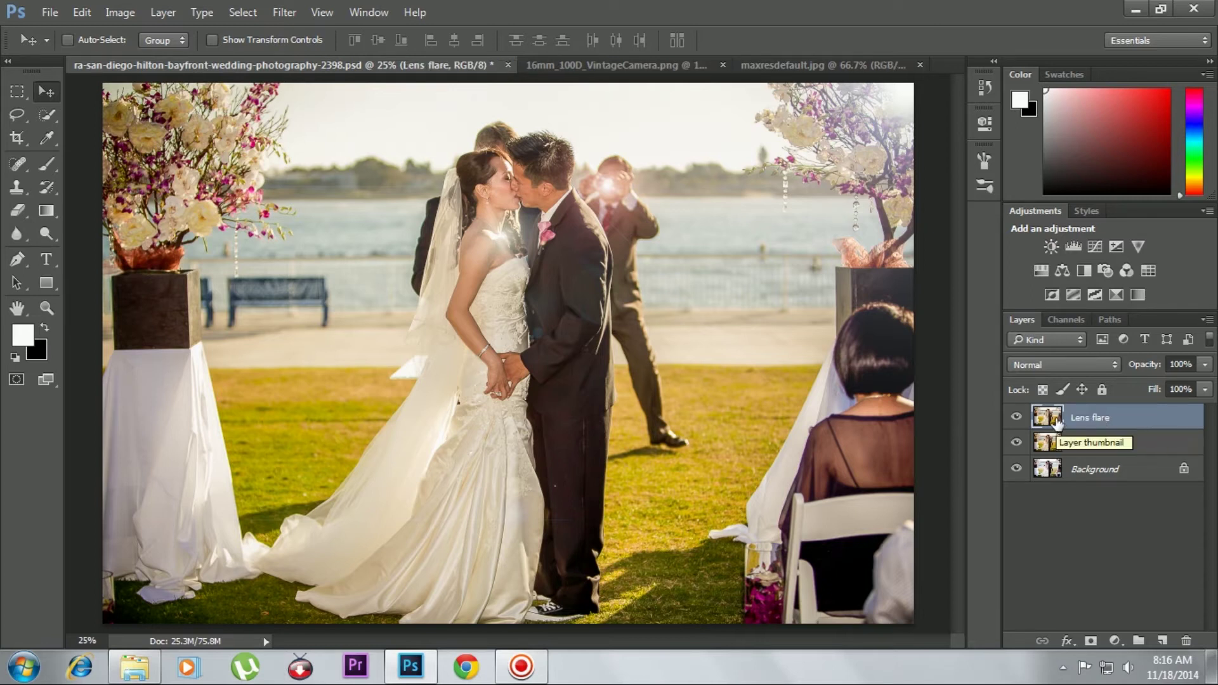
Step: Add a Solid Color fill layer in dark navy hex 000c32
left_click(1114, 640)
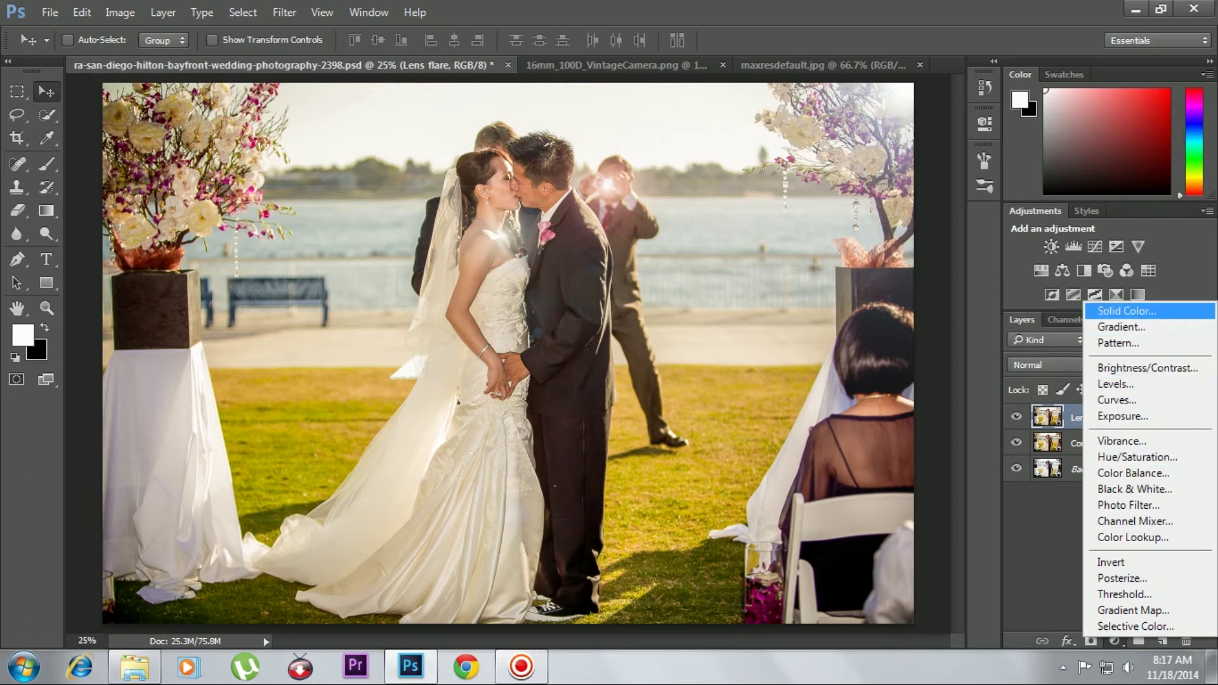
left_click(1123, 311)
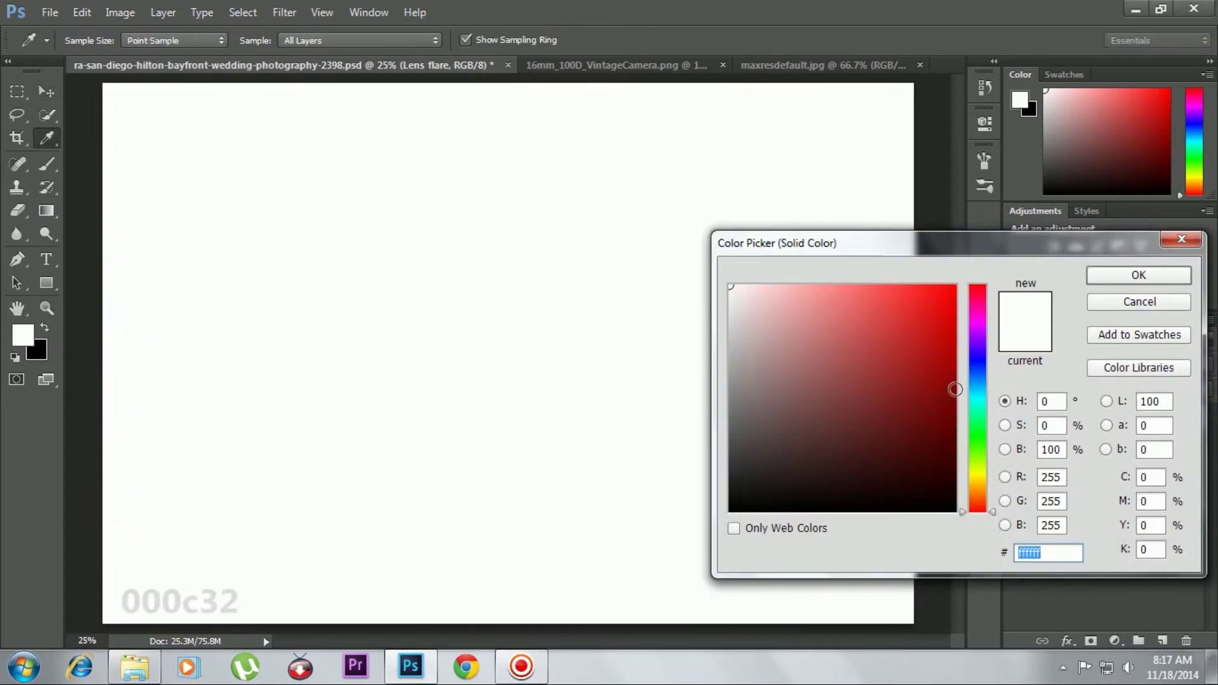
left_click(977, 365)
left_click_drag(1041, 553, 1004, 556)
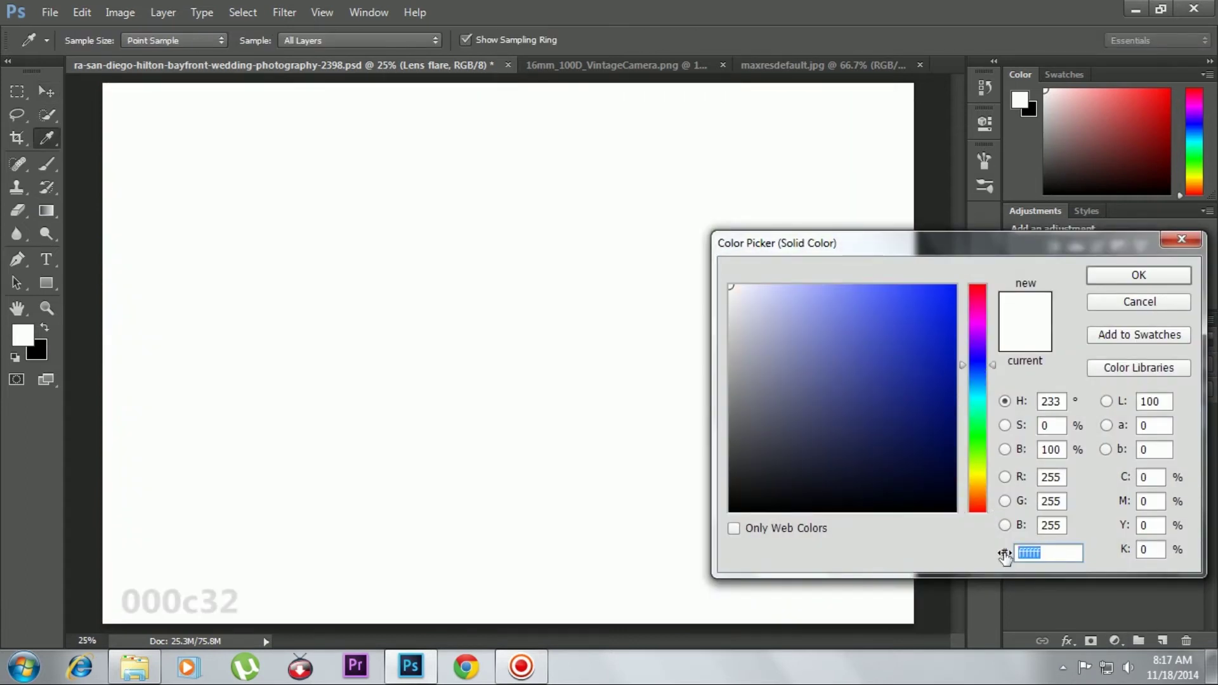
type("00")
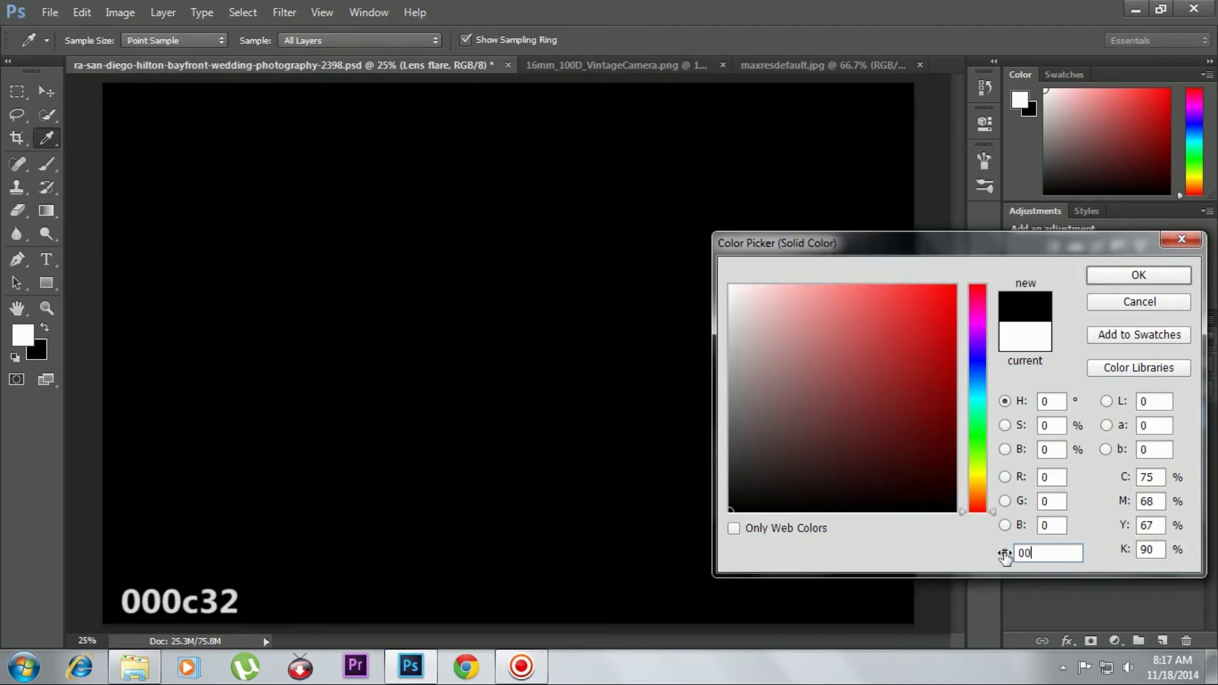
type("c")
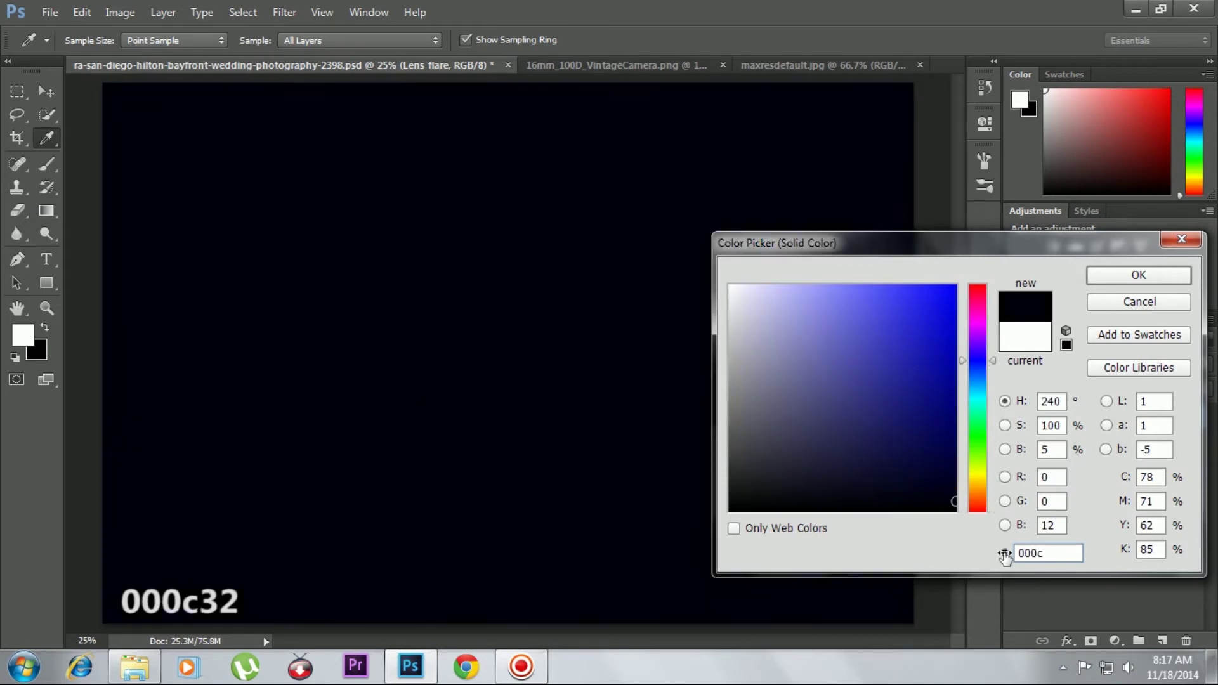
type("32")
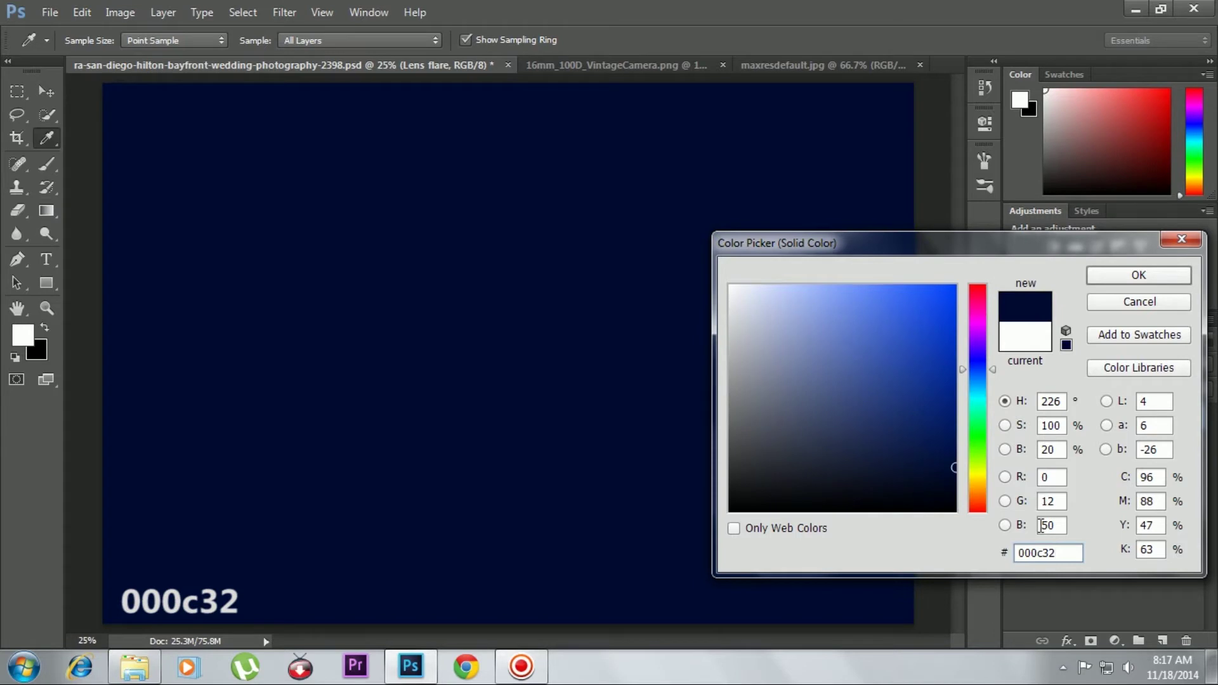
left_click_drag(1068, 554, 1001, 554)
double_click(1072, 556)
left_click(1075, 557)
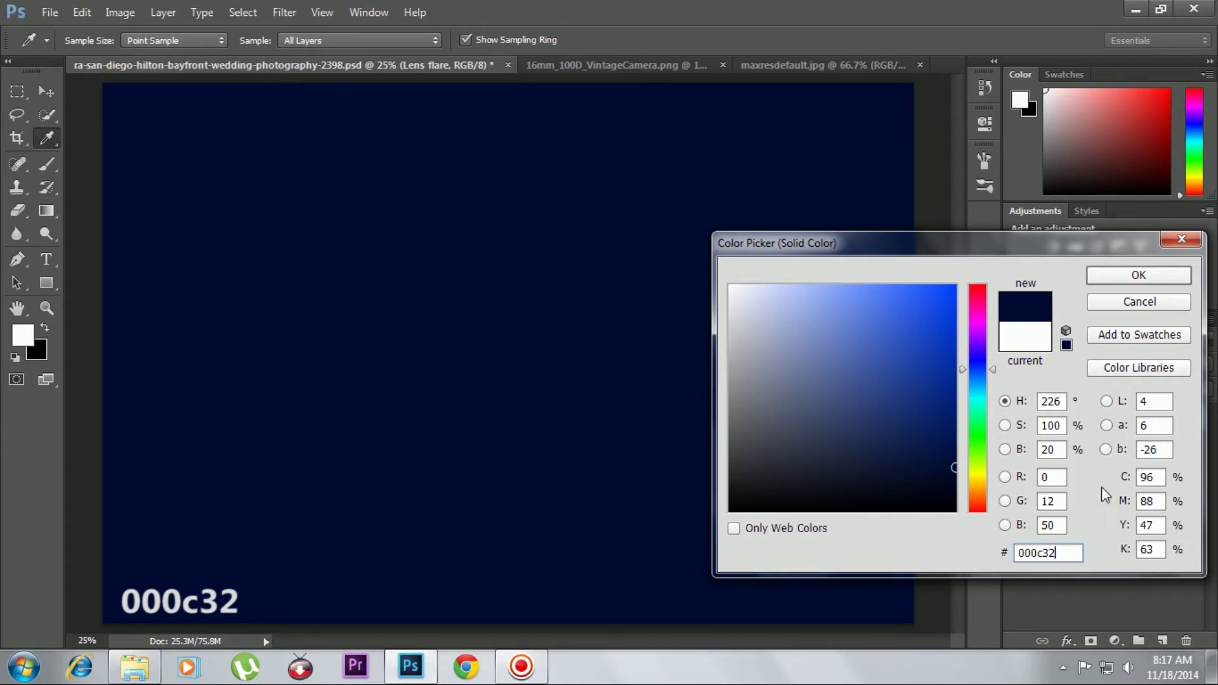
left_click(1121, 278)
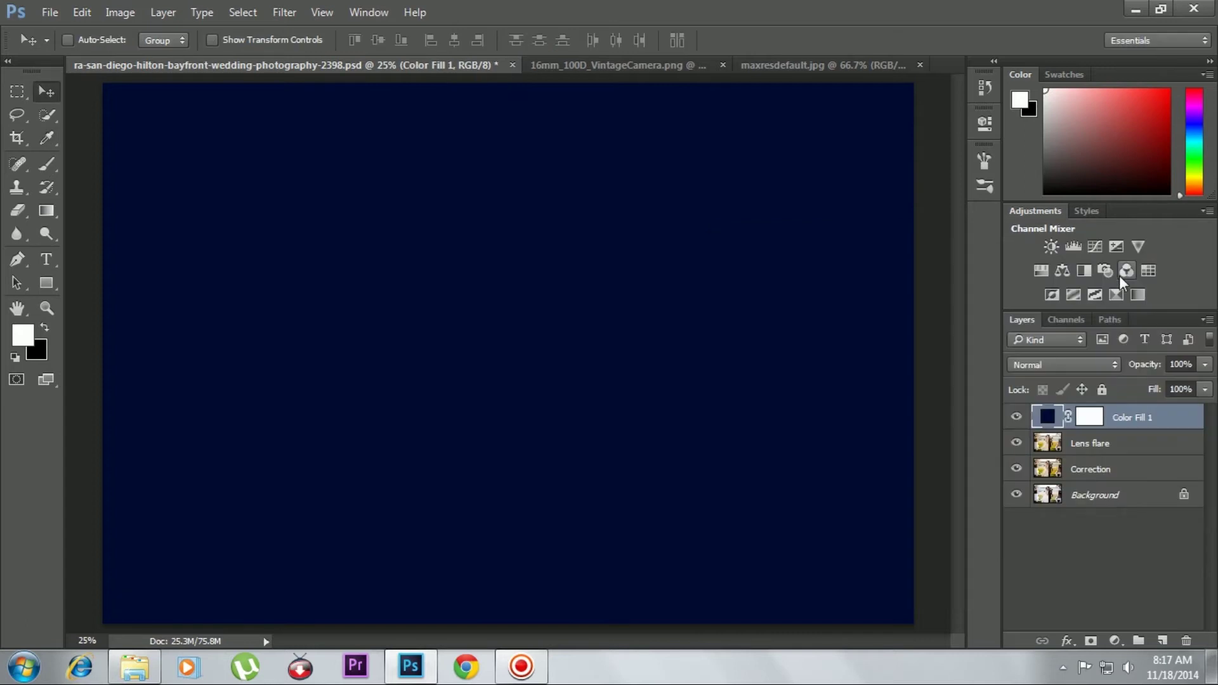
Step: Blend the navy fill with Exclusion at 74% opacity
left_click(1096, 365)
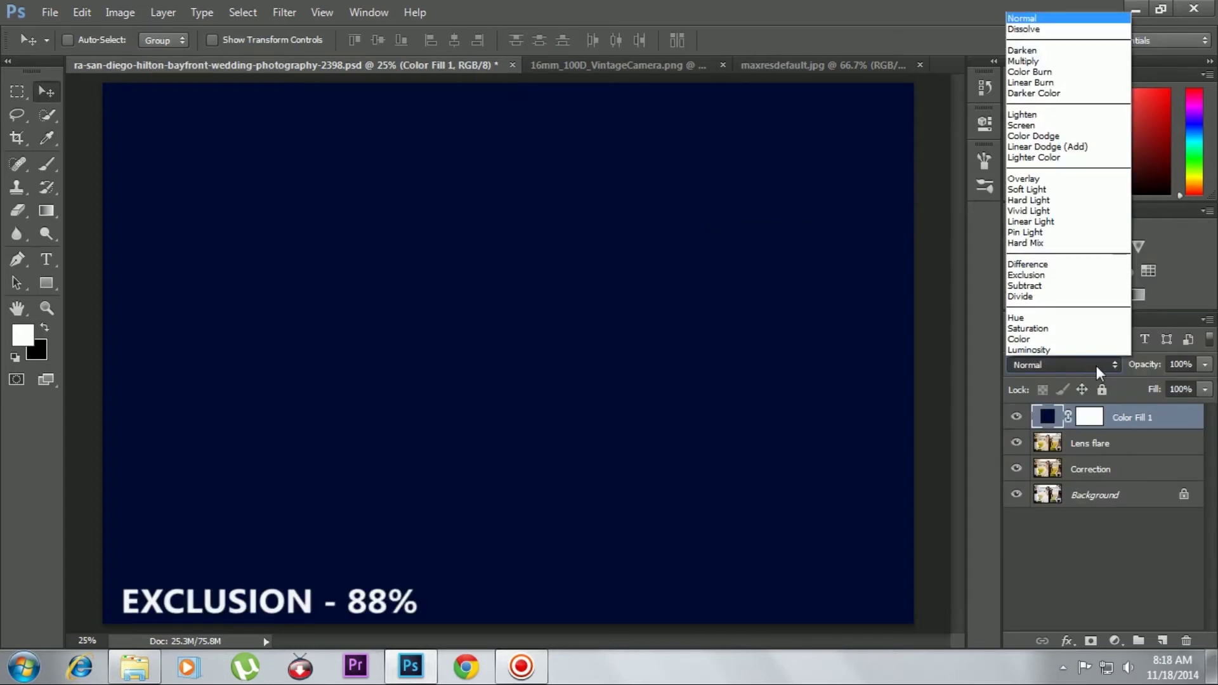
left_click(1072, 276)
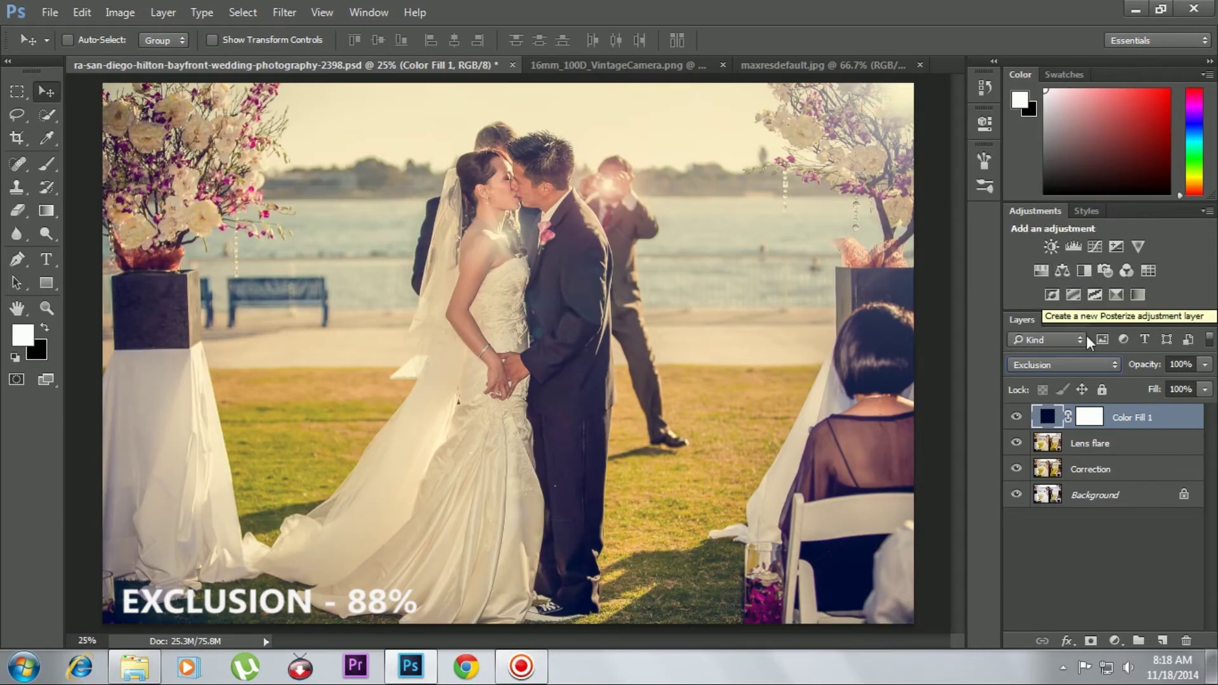
left_click_drag(1205, 365, 1180, 383)
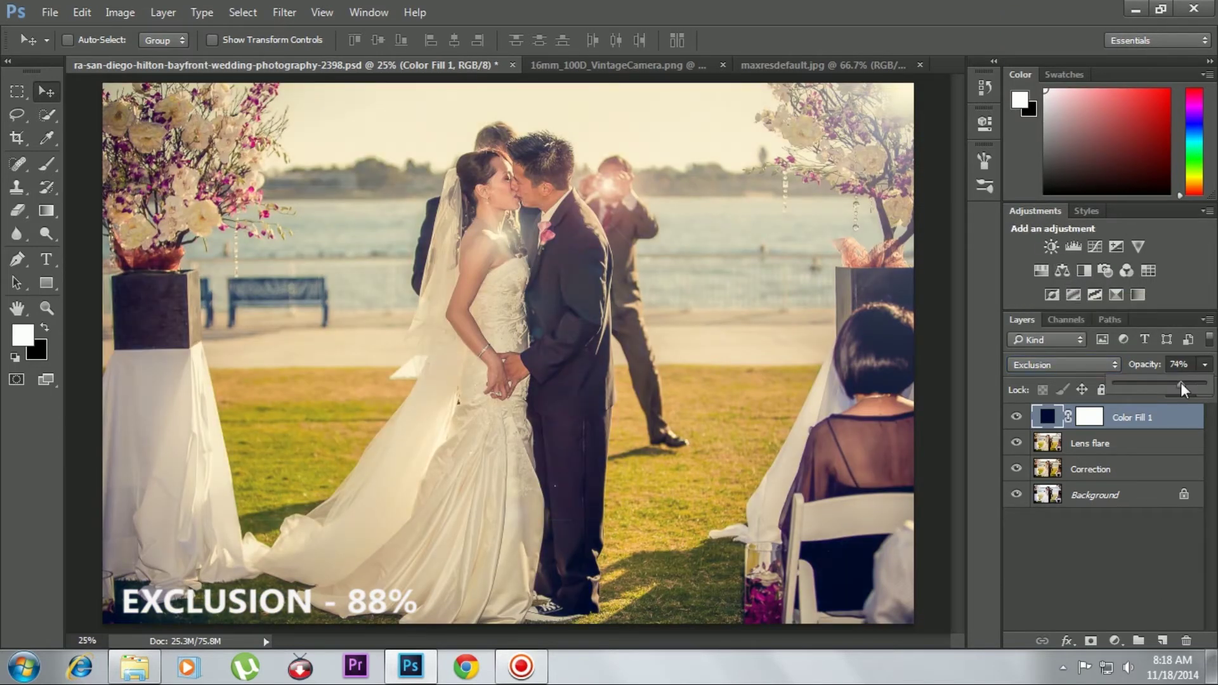
Step: Add a second Solid Color fill layer in golden hex eabb1a
left_click(1120, 541)
left_click(1115, 641)
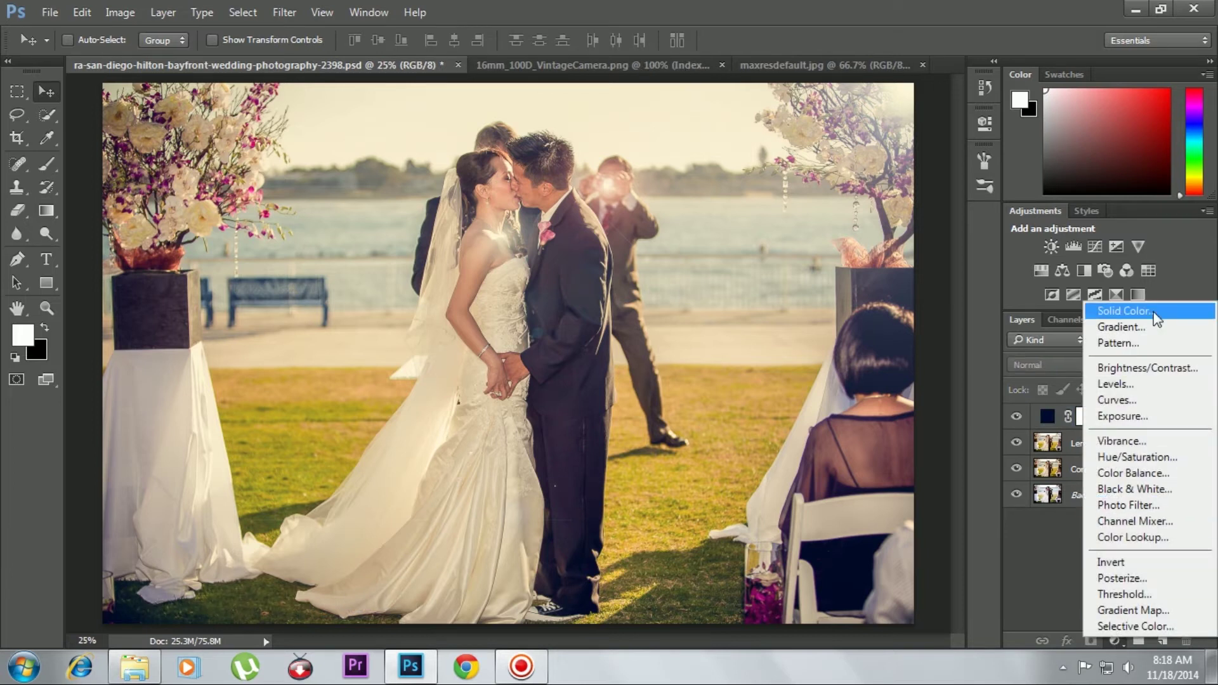
left_click(1154, 311)
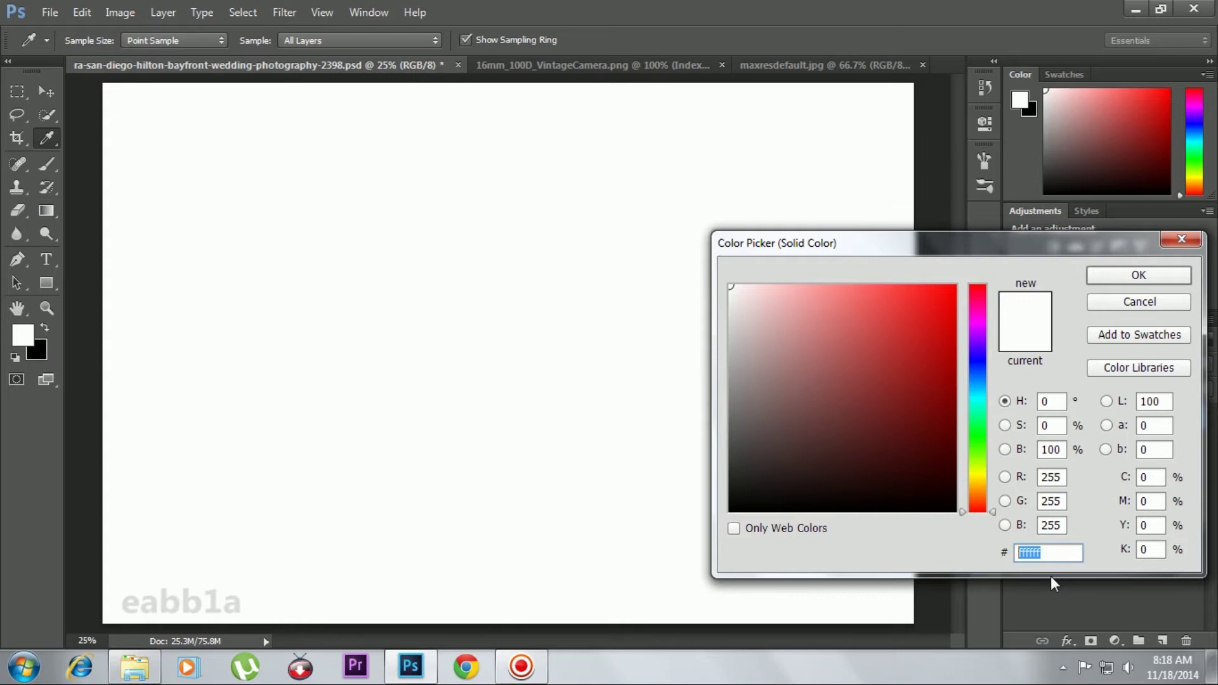
type("ea")
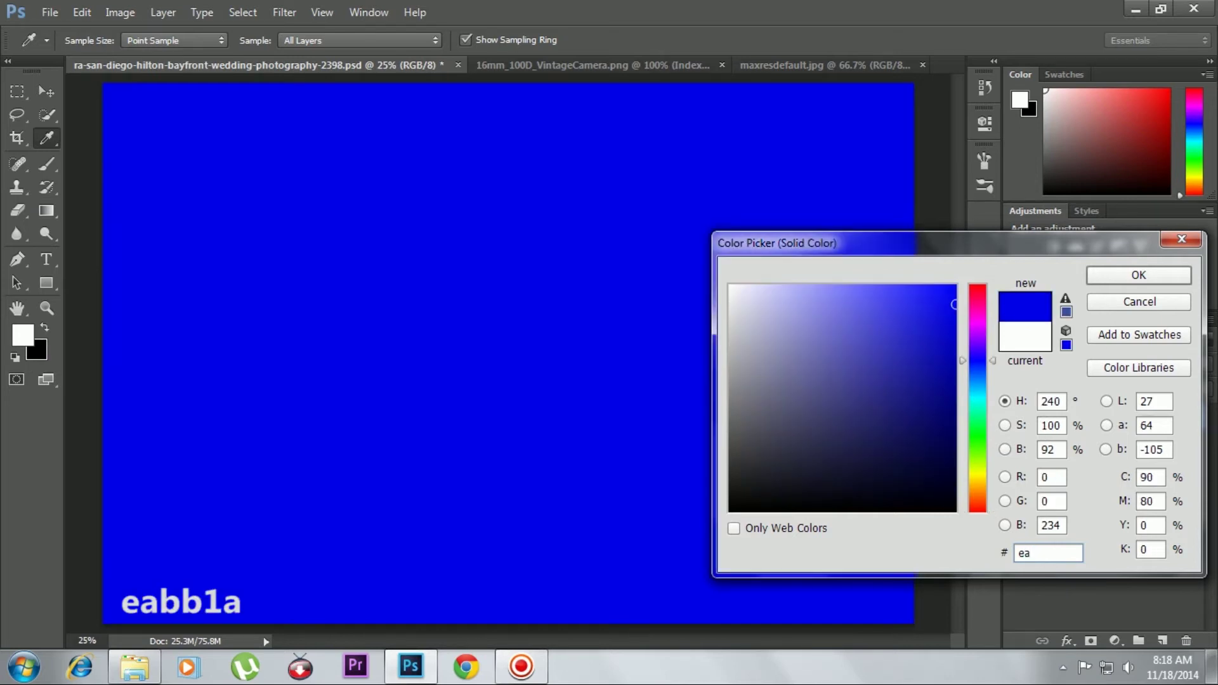
type("bb")
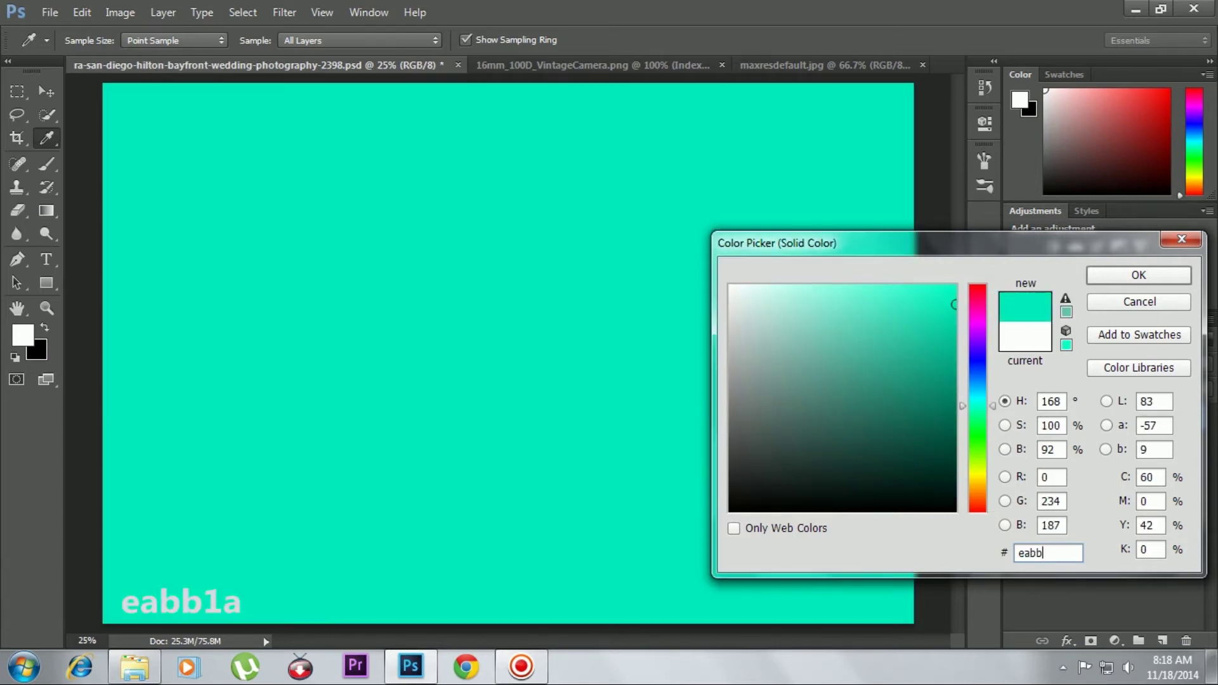
type("1a")
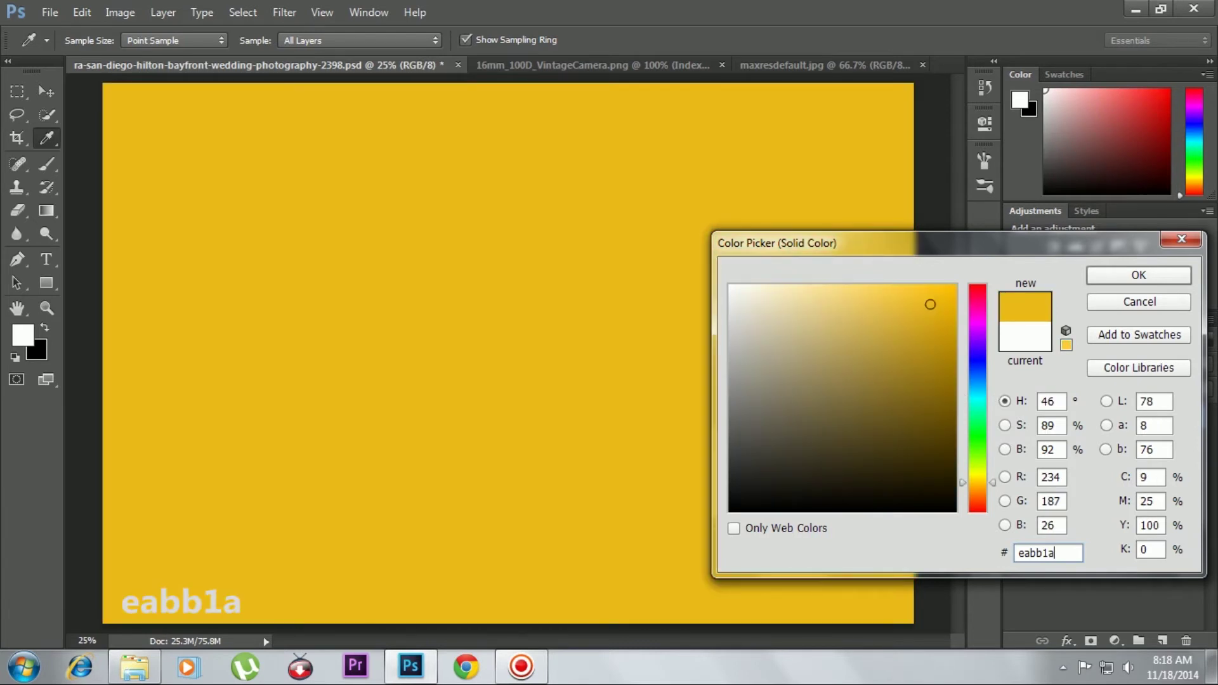
left_click(1115, 273)
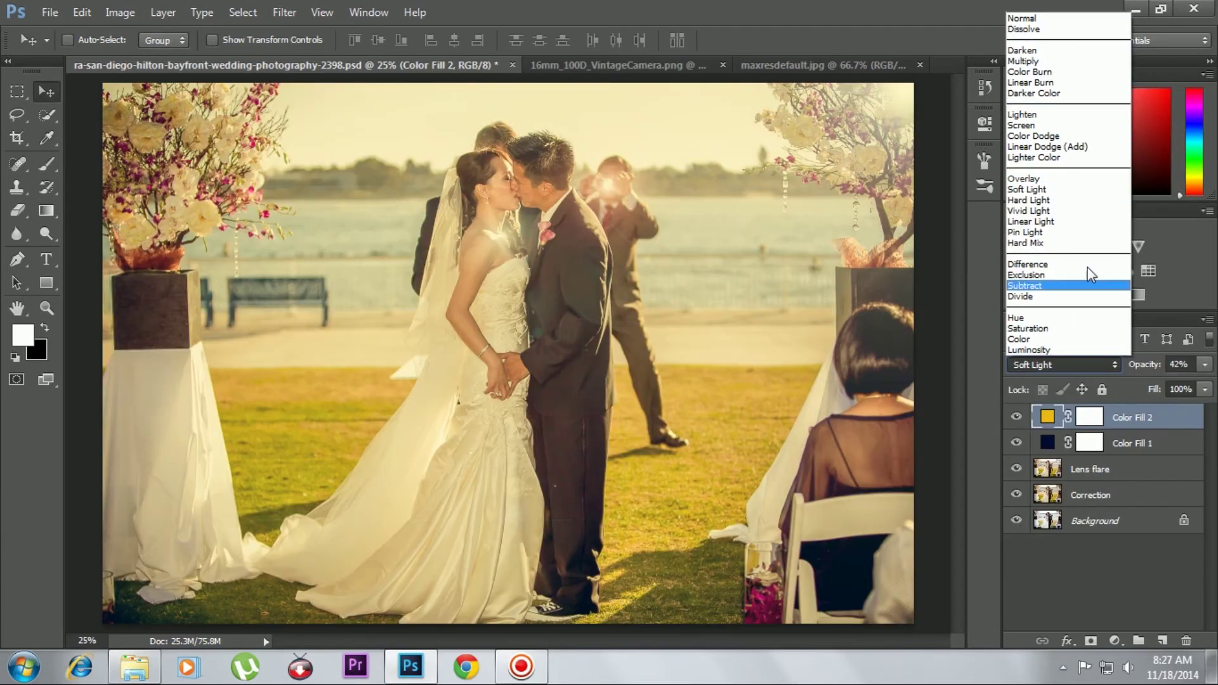
Step: Set the golden fill to Pin Light at 26% opacity
left_click(1071, 232)
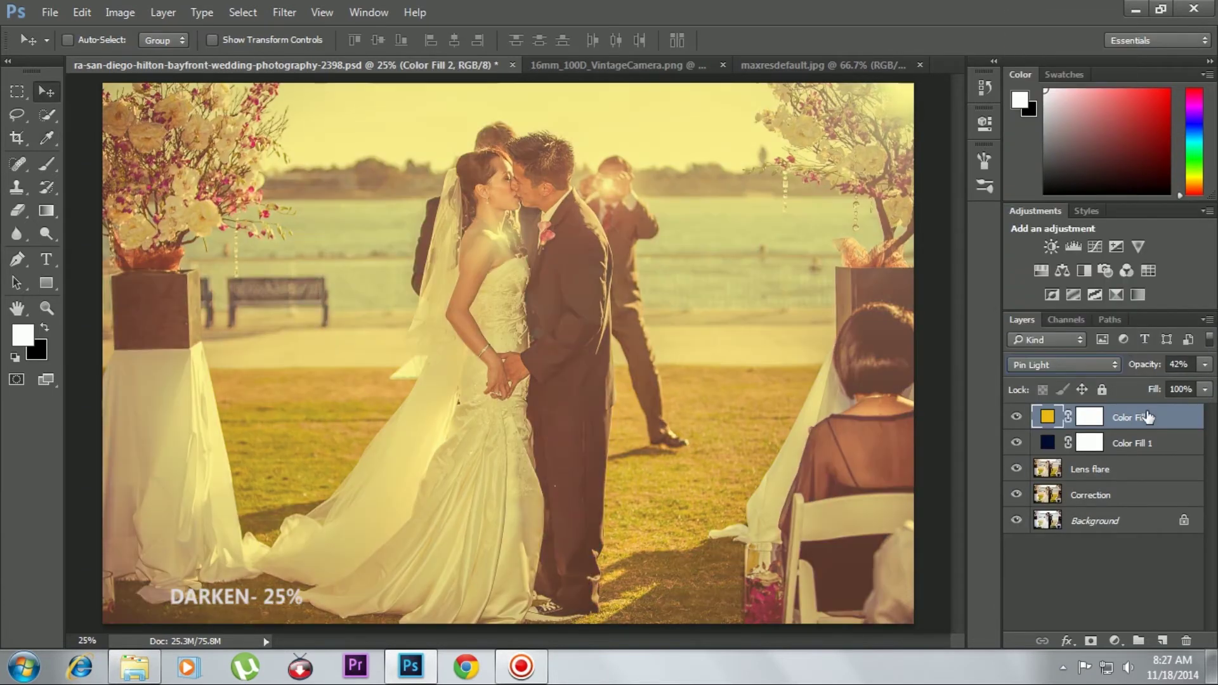
left_click(1202, 365)
left_click_drag(1147, 385, 1141, 389)
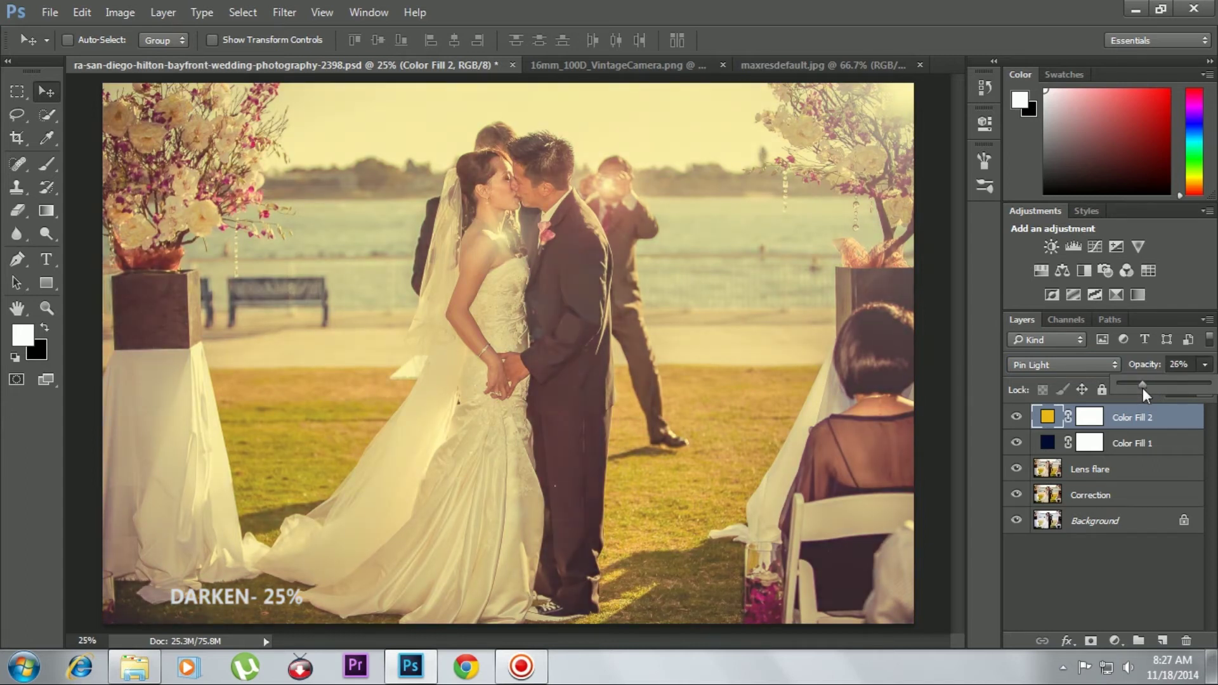
left_click(1155, 575)
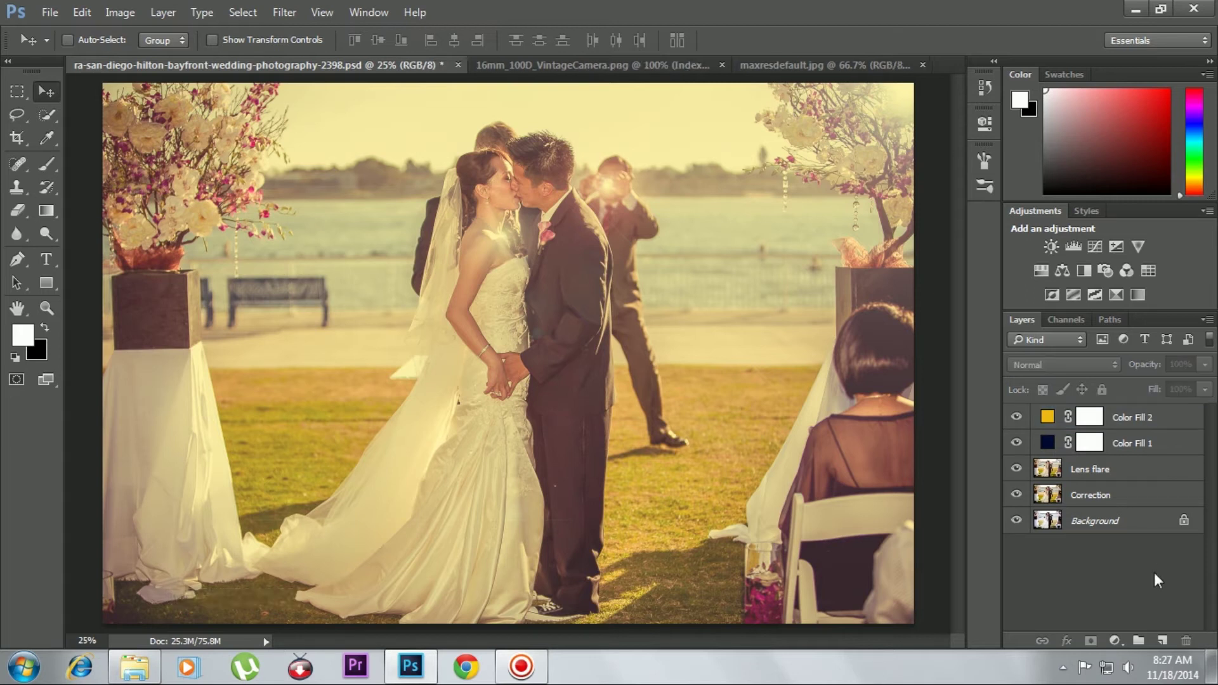
left_click(868, 471, "ctrl")
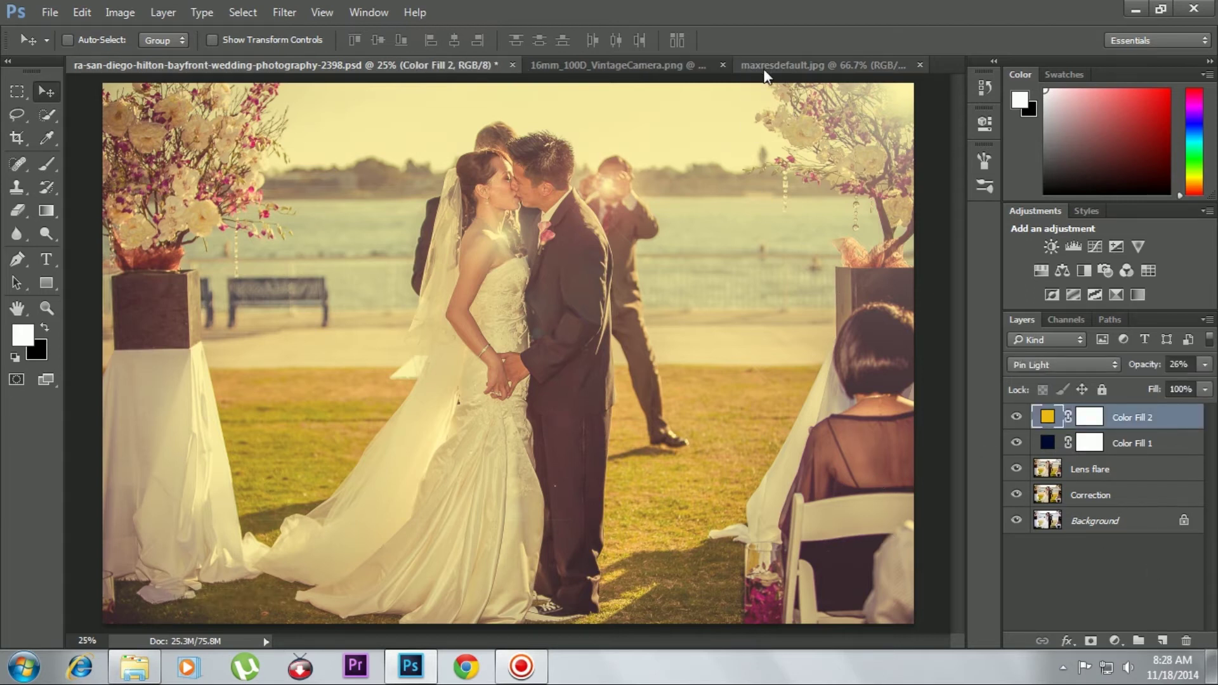
Step: Bring the maxresdefault.jpg dust texture into the photo and scale it to cover the canvas
left_click(825, 64)
mouse_move(701, 285)
left_mouse_down()
mouse_move(336, 63)
mouse_move(480, 327)
left_mouse_up()
key("ctrl+t")
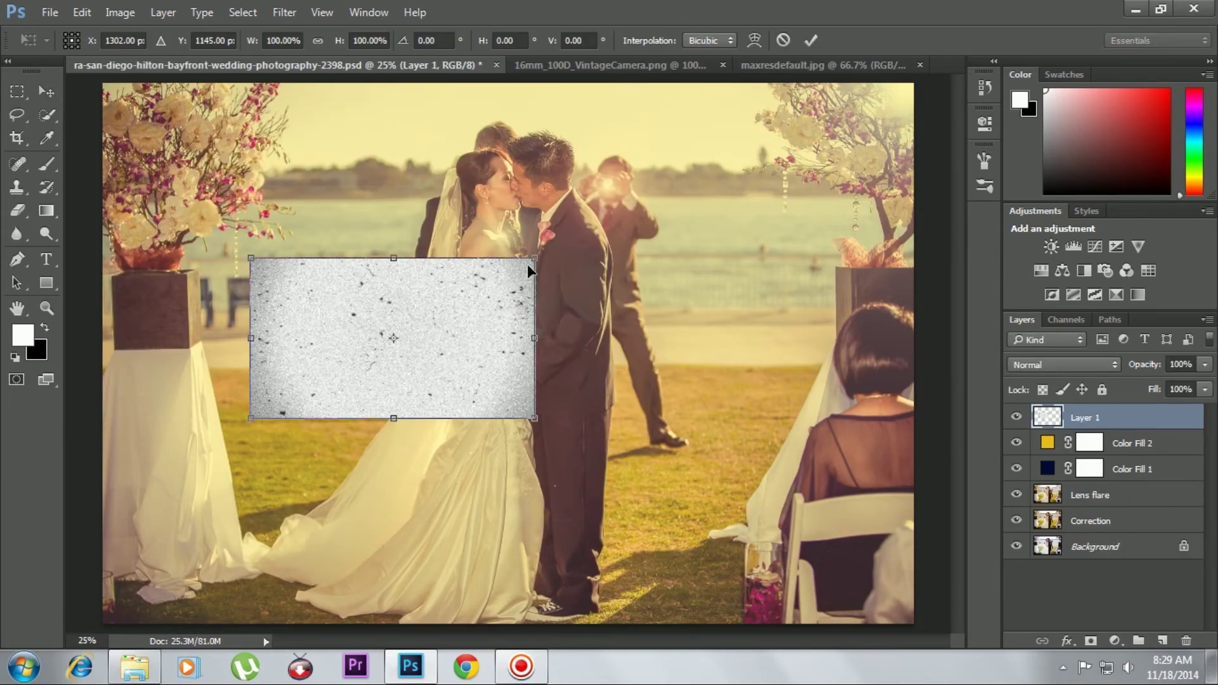
left_click_drag(536, 259, 789, 108)
scroll(748, 155, "down", 1)
left_click_drag(760, 156, 825, 114)
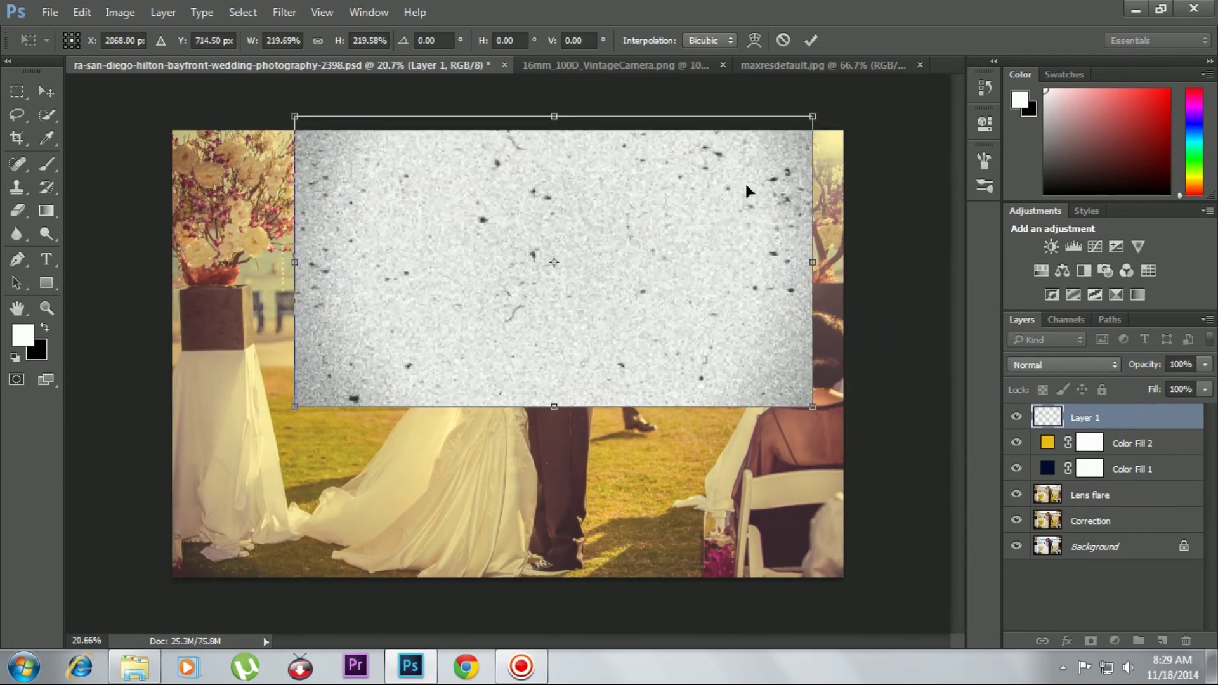
left_click_drag(748, 190, 768, 202)
mouse_move(318, 421)
left_mouse_down()
mouse_move(159, 569)
mouse_move(172, 577)
left_mouse_up()
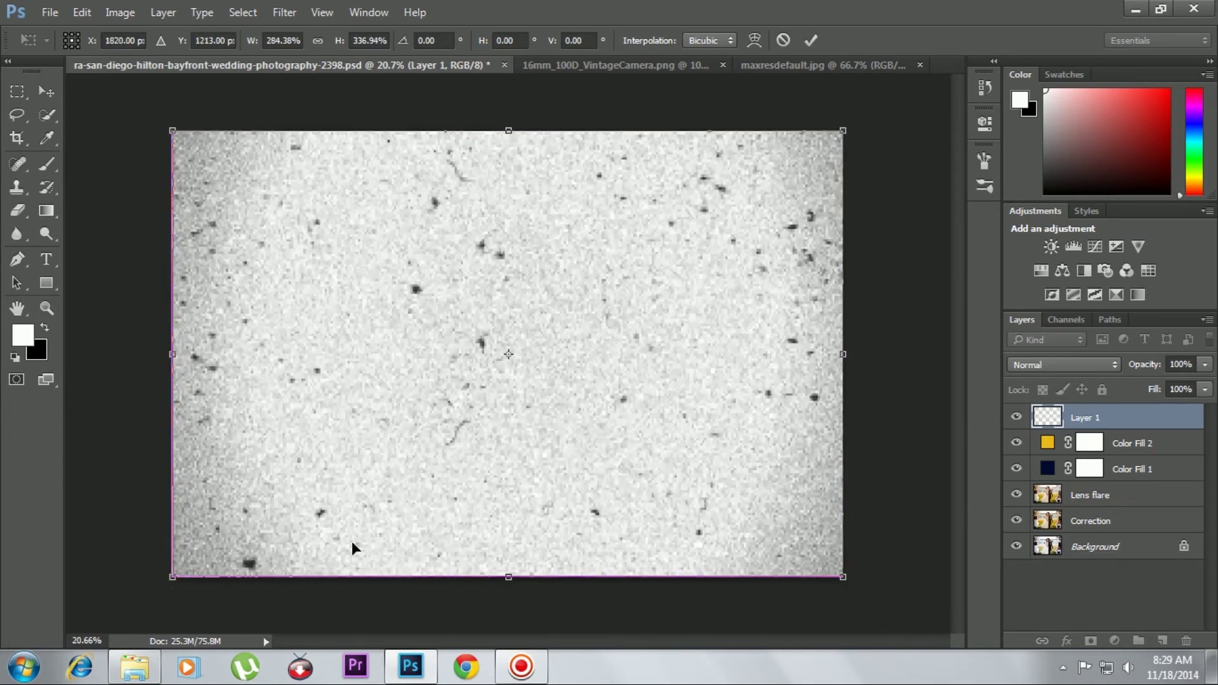
key("Return")
Step: Set the dust texture layer to Darken at about 30% opacity
left_click(1113, 367)
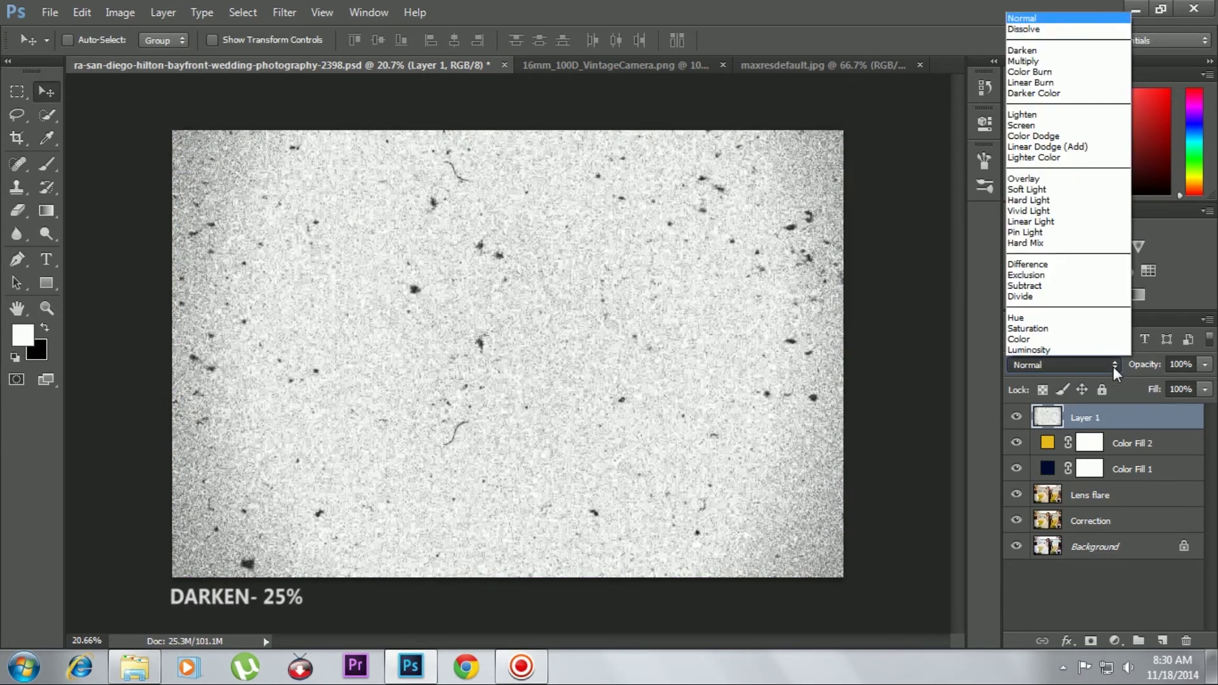
left_click(1068, 55)
left_click_drag(1205, 364, 1144, 388)
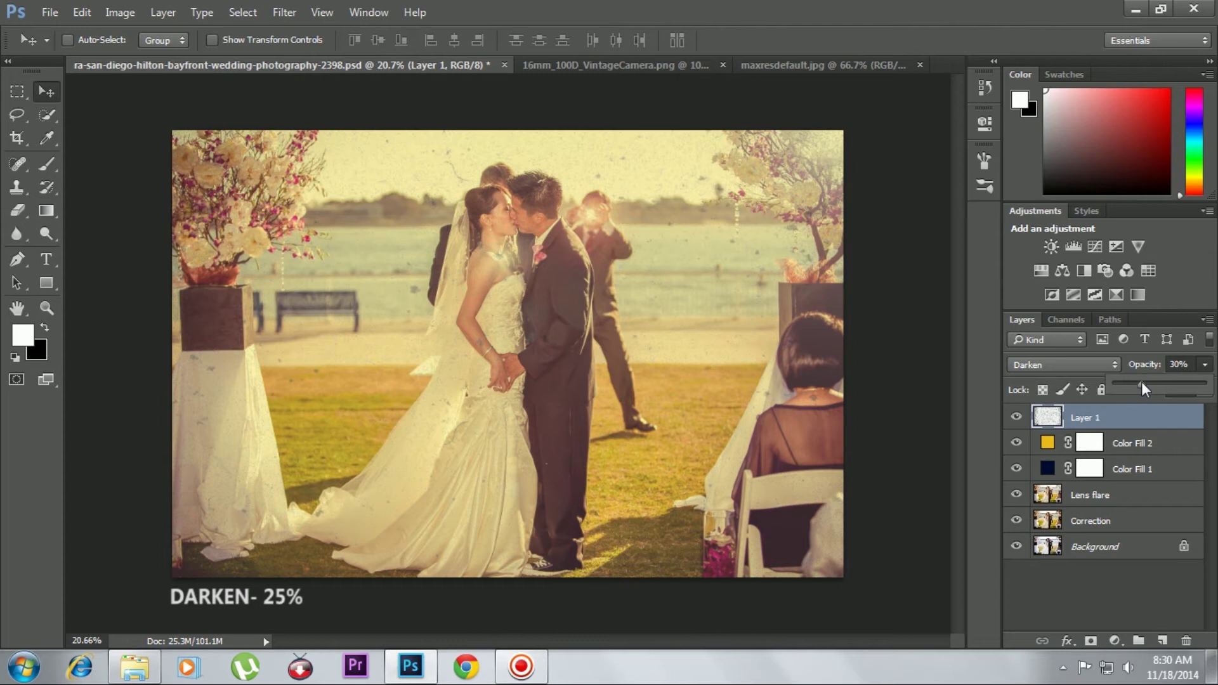
Step: Copy the whole 16mm grain texture into the wedding photo, fit it, and blend with Soft Light
left_click(590, 64)
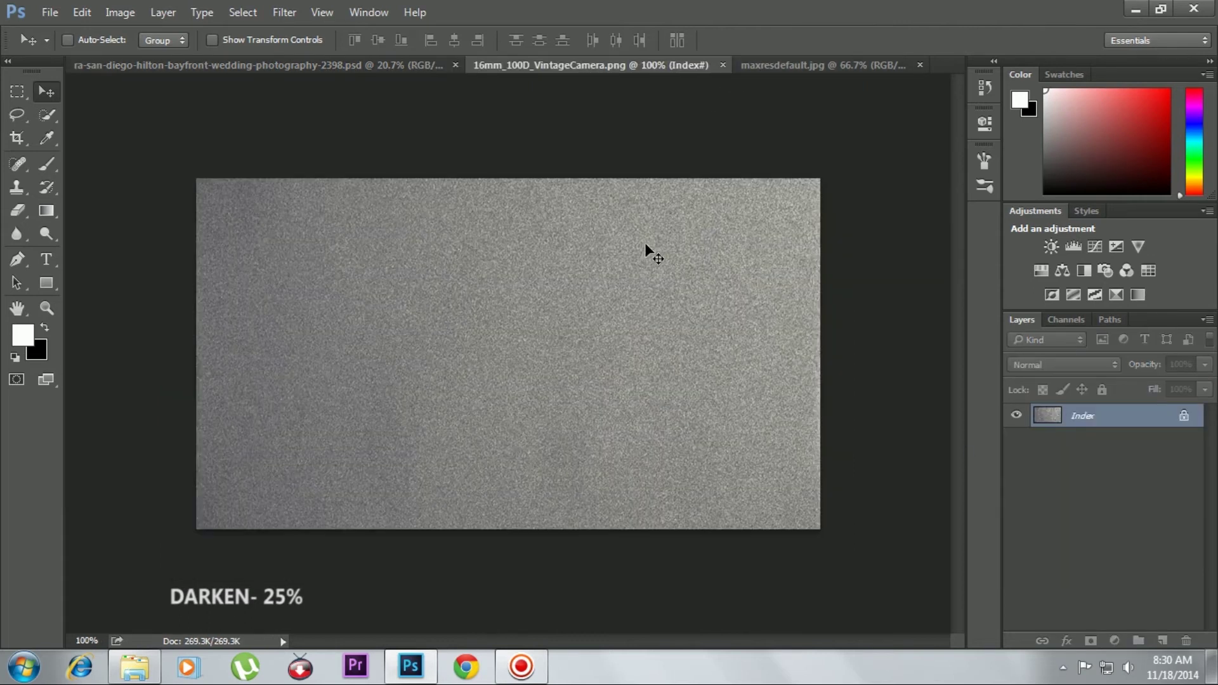
left_click_drag(328, 68, 538, 324)
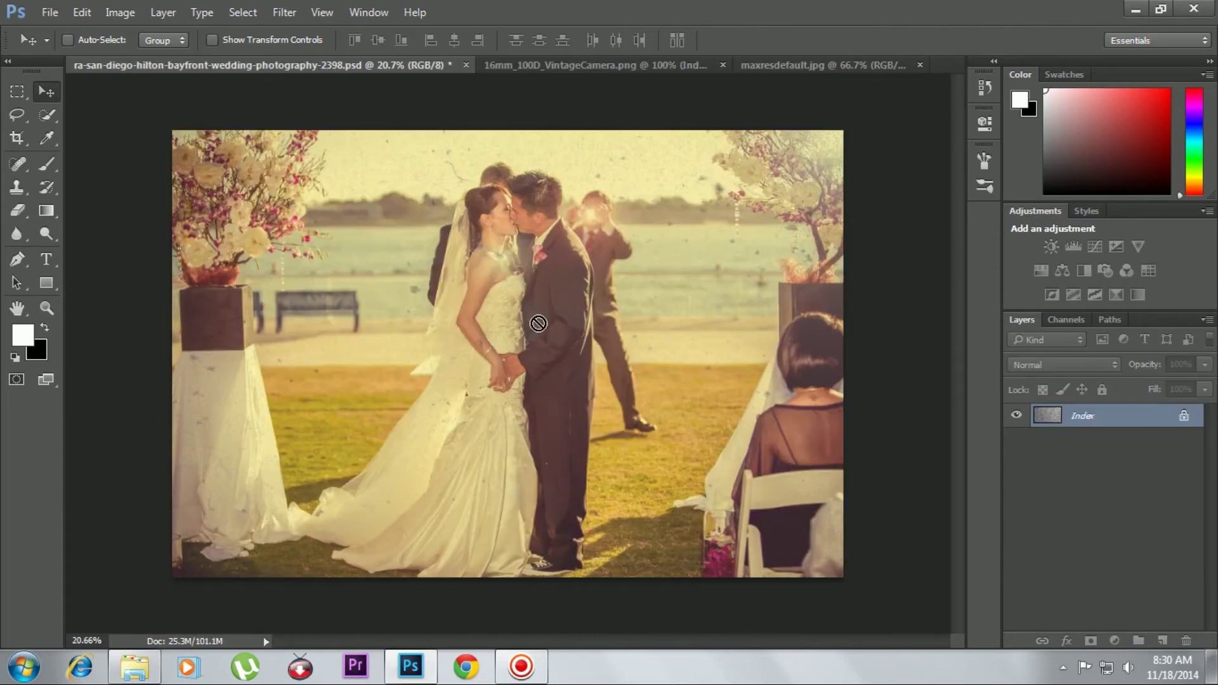
key("m")
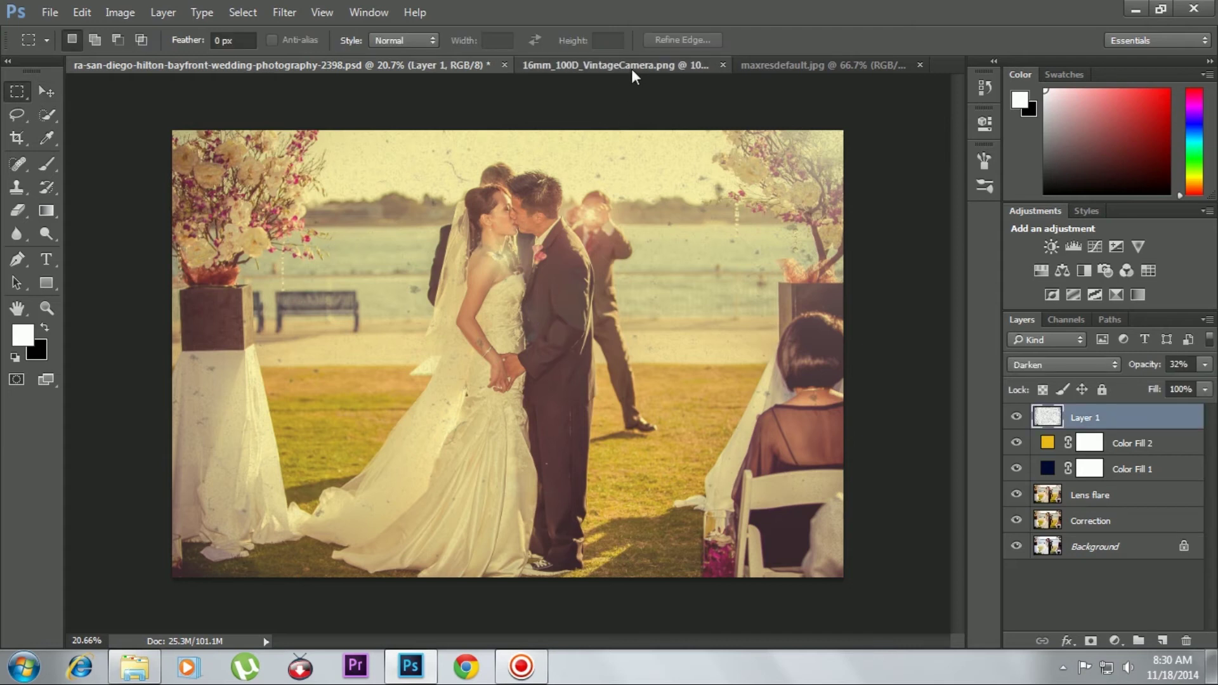
left_click(631, 66)
mouse_move(141, 136)
left_mouse_down()
mouse_move(854, 566)
mouse_move(510, 366)
mouse_move(244, 180)
mouse_move(789, 517)
mouse_move(843, 578)
left_mouse_up()
key("ctrl+t")
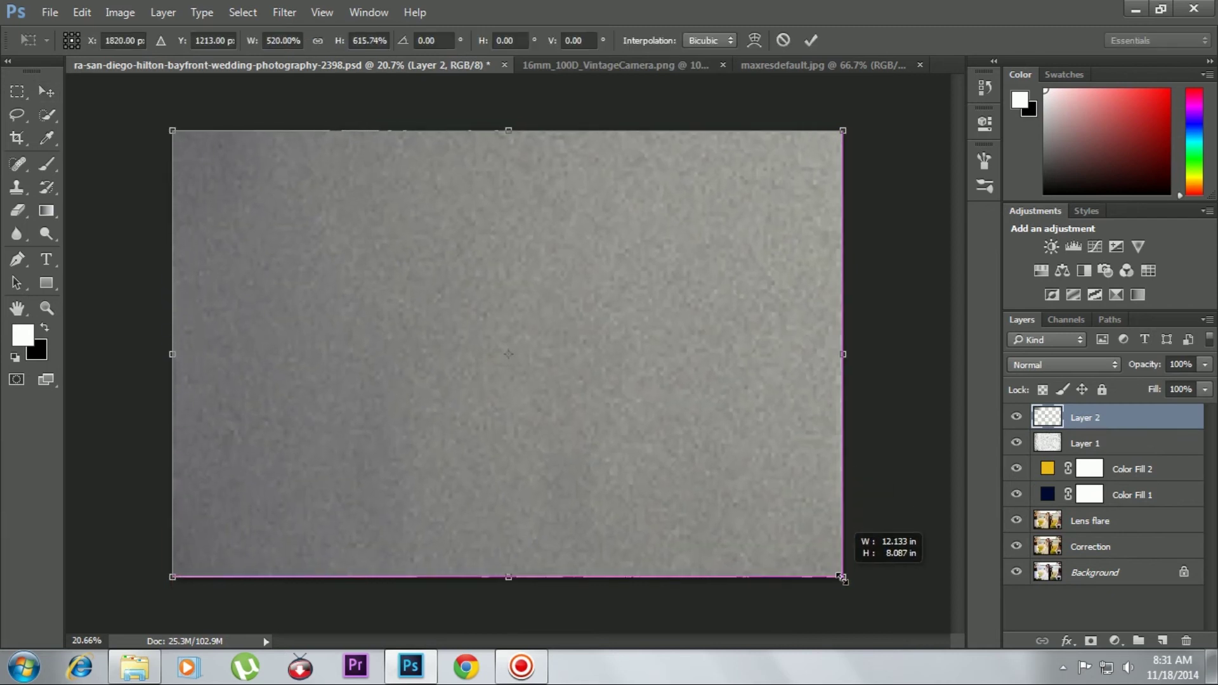
key("Return")
left_click(1066, 365)
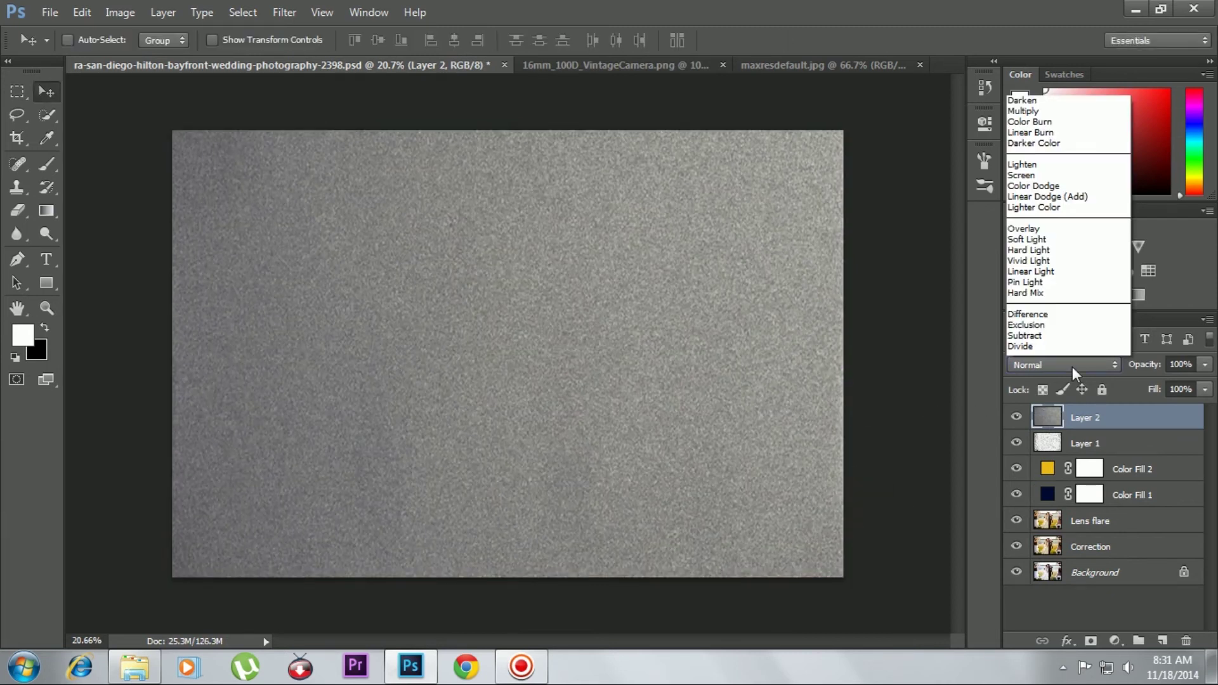
left_click(1034, 188)
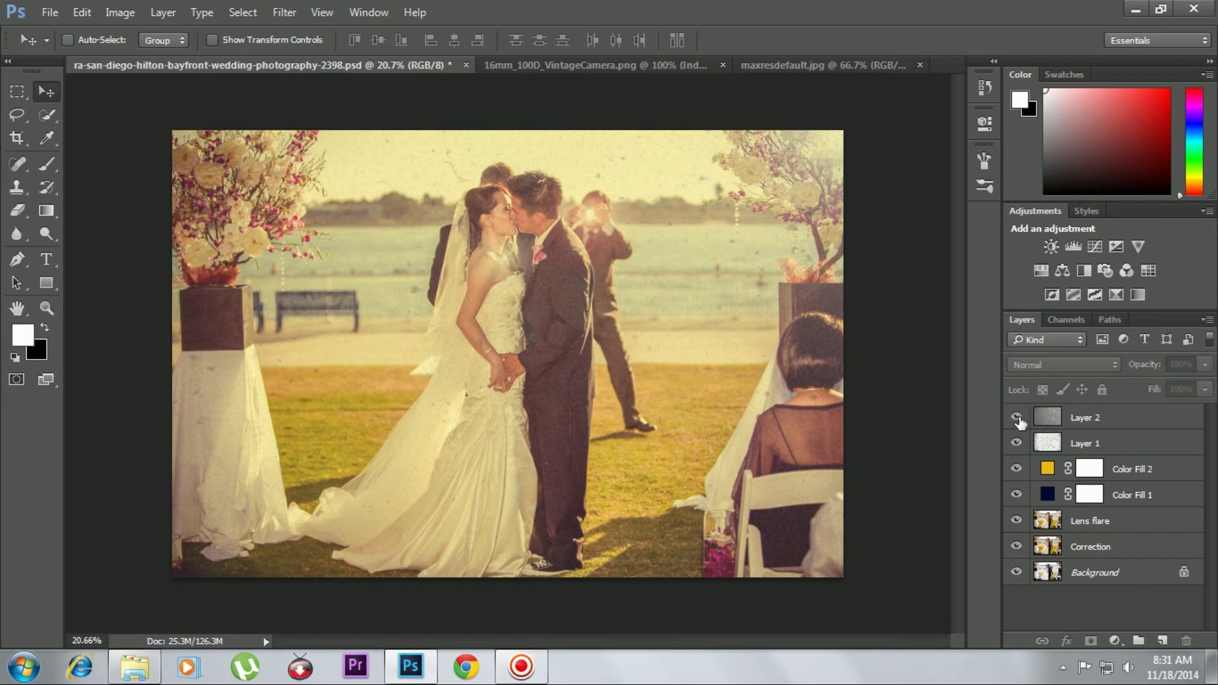
Step: Hide each effect layer down to Correction, then turn them all back on
left_click(1016, 418)
left_click(1017, 443)
left_click(1016, 469)
left_click(1017, 495)
left_click(1016, 520)
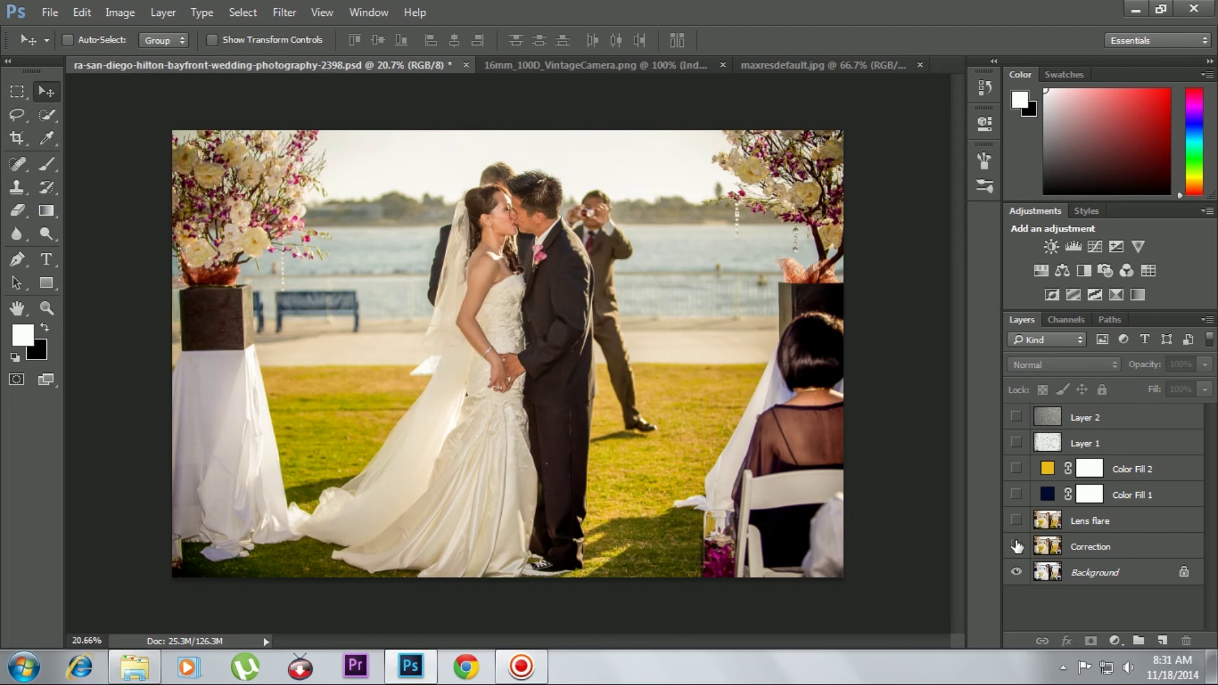
left_click(1017, 547)
left_click_drag(1017, 547, 1016, 417)
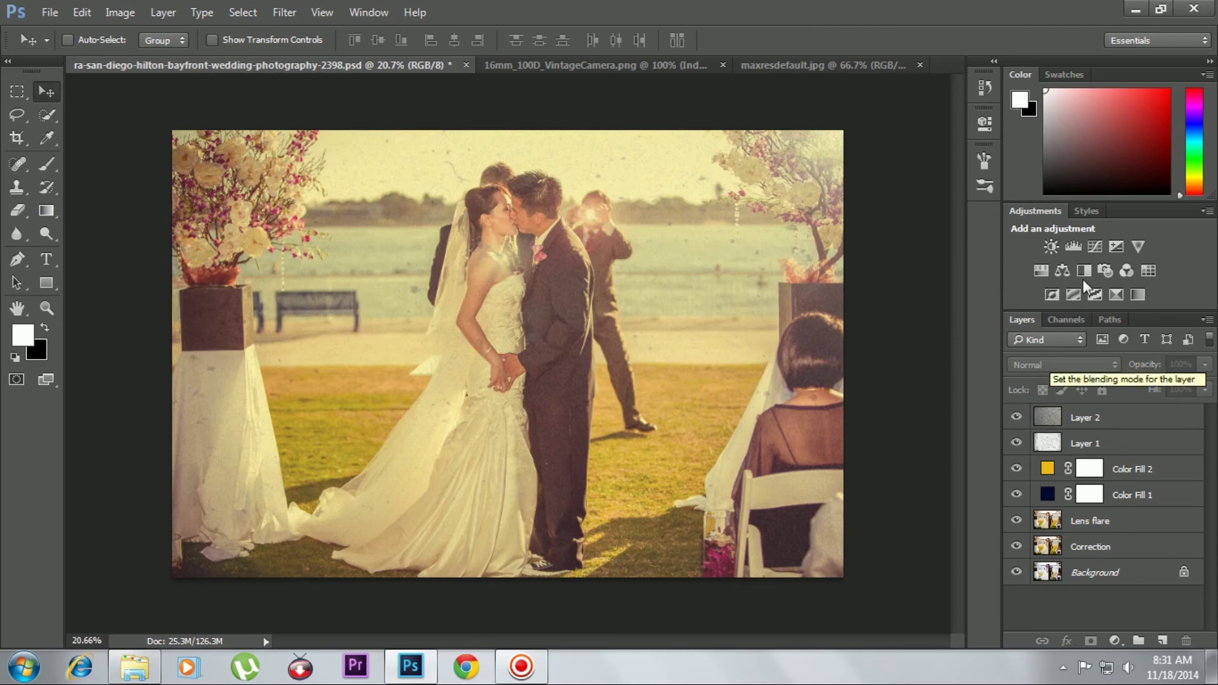
Step: Add an Exposure adjustment layer with offset +0.0124
left_click(1116, 246)
left_click_drag(833, 251, 835, 253)
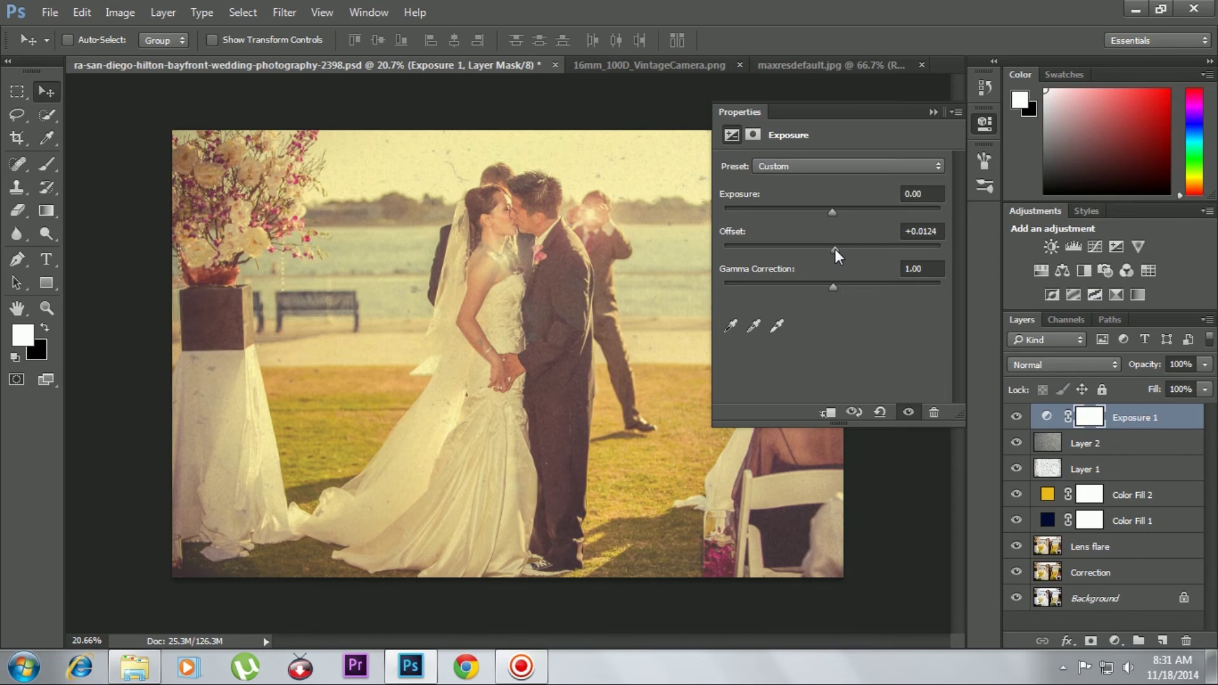
left_click(984, 125)
Step: Group Exposure 1, Layer 2, Layer 1, Color Fill 2, Color Fill 1, Lens flare and Correction into Group 1
left_click(1146, 418)
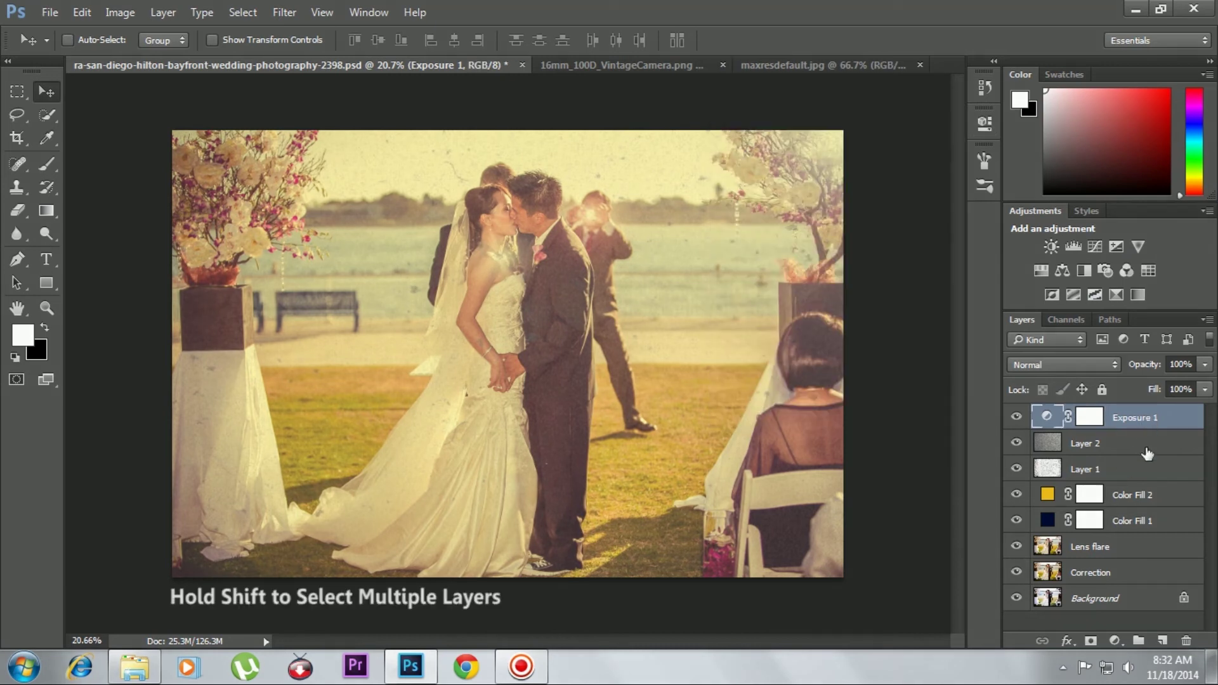
left_click(1145, 444, "shift")
left_click(1142, 470, "shift")
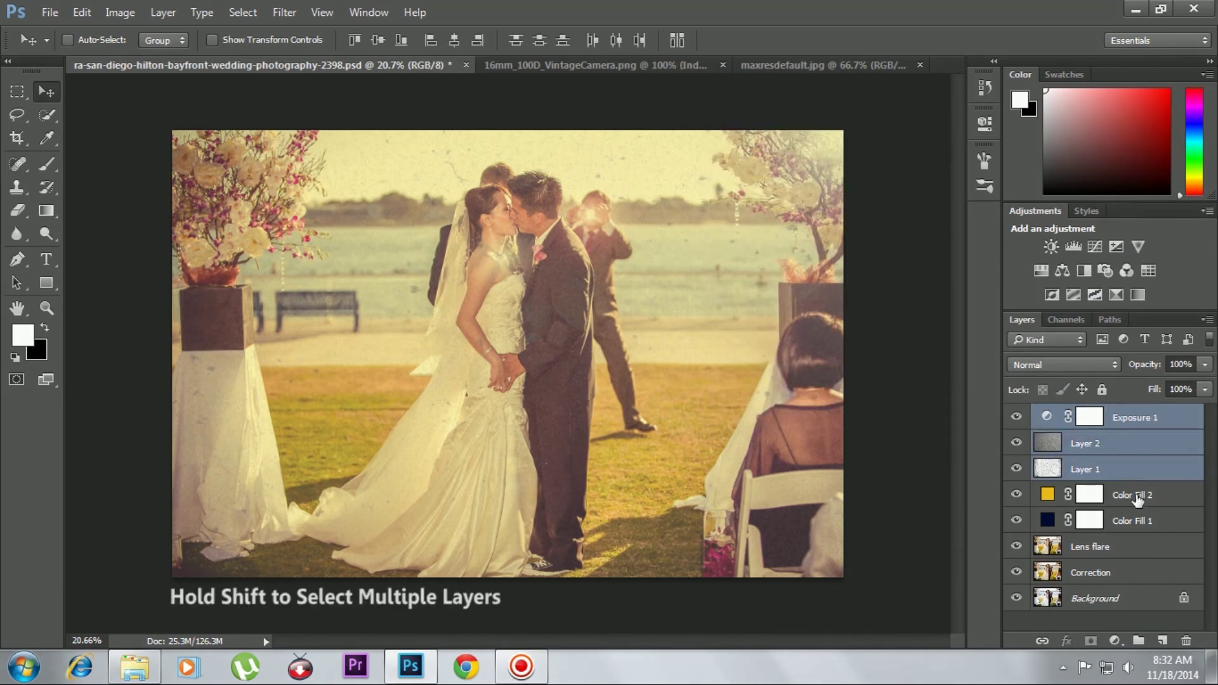
left_click(1139, 495, "shift")
left_click(1133, 521, "shift")
left_click(1125, 547, "shift")
left_click(1121, 574, "shift")
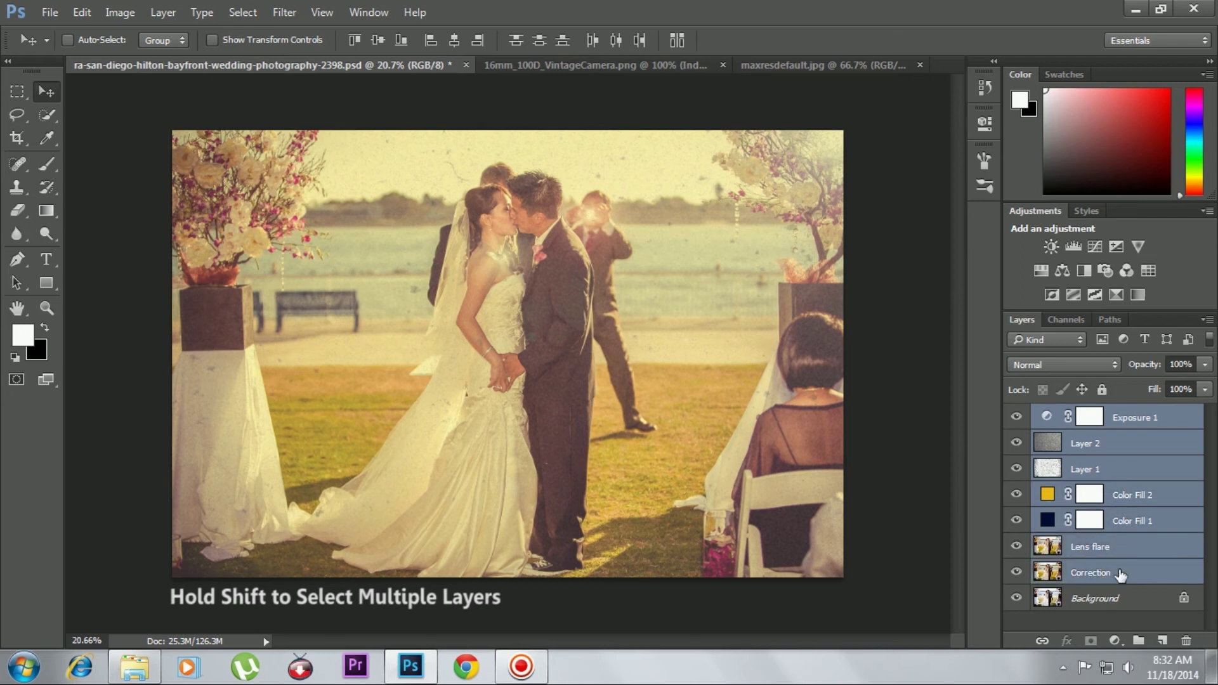
key("ctrl+g")
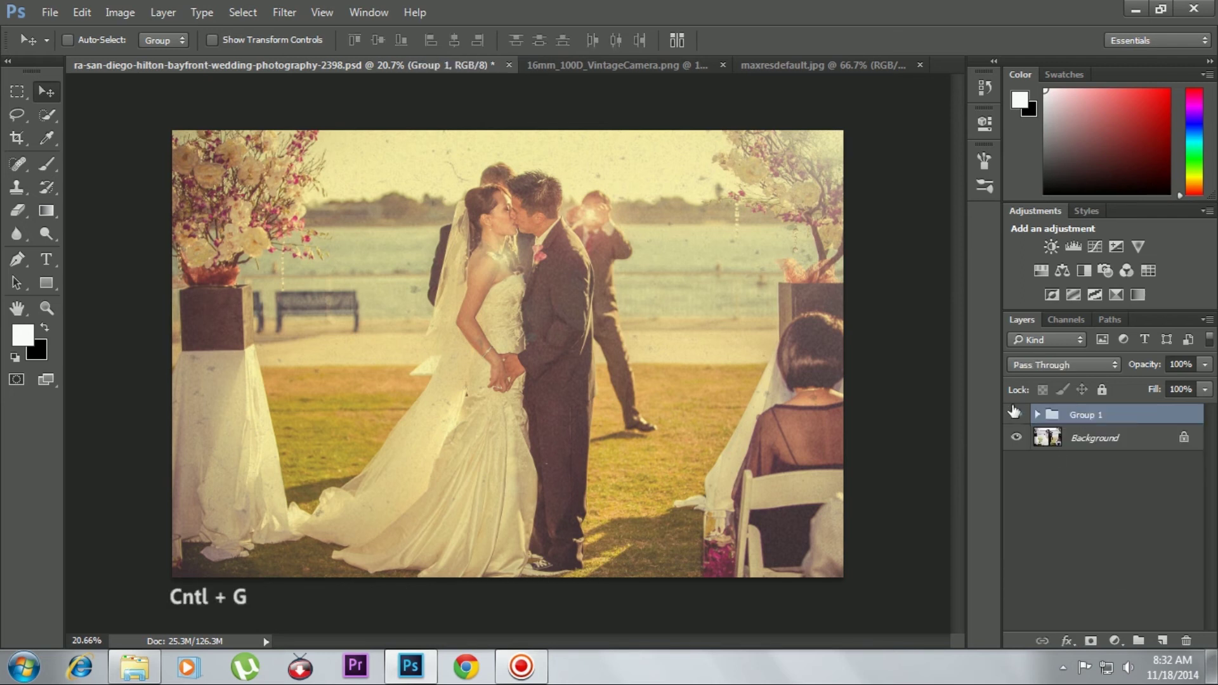
Step: Compare the photo with Group 1 hidden and shown, then hide every effect layer inside it
left_click(1018, 415)
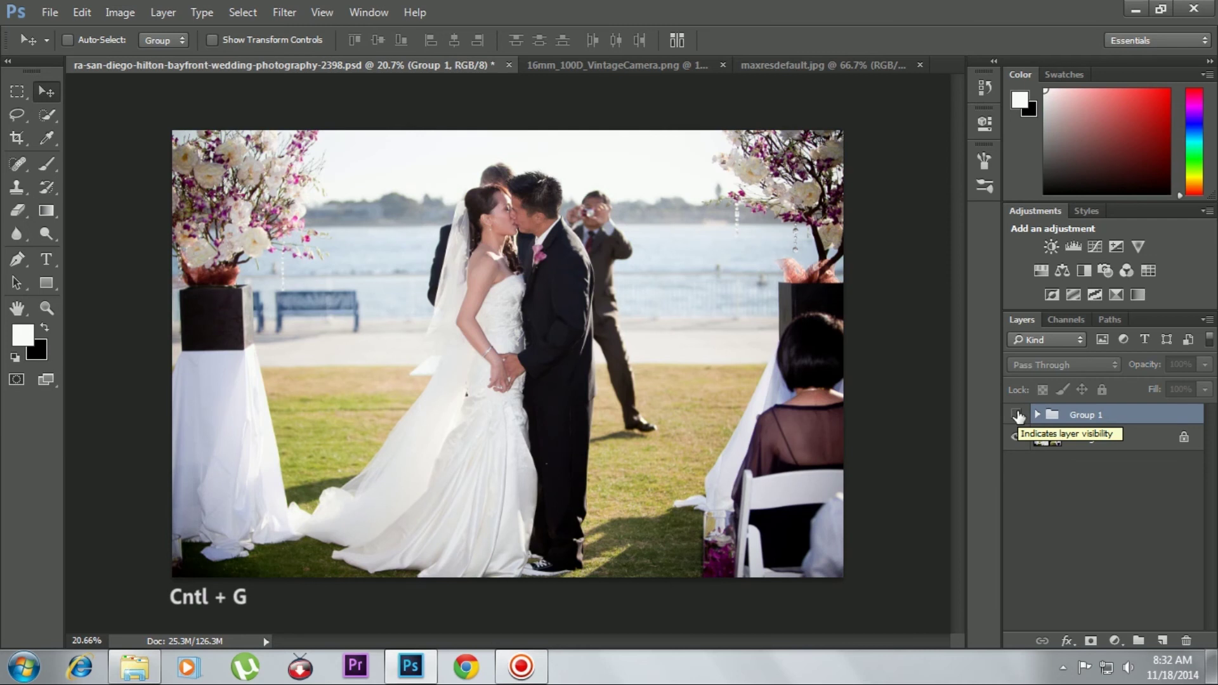
left_click(1017, 416)
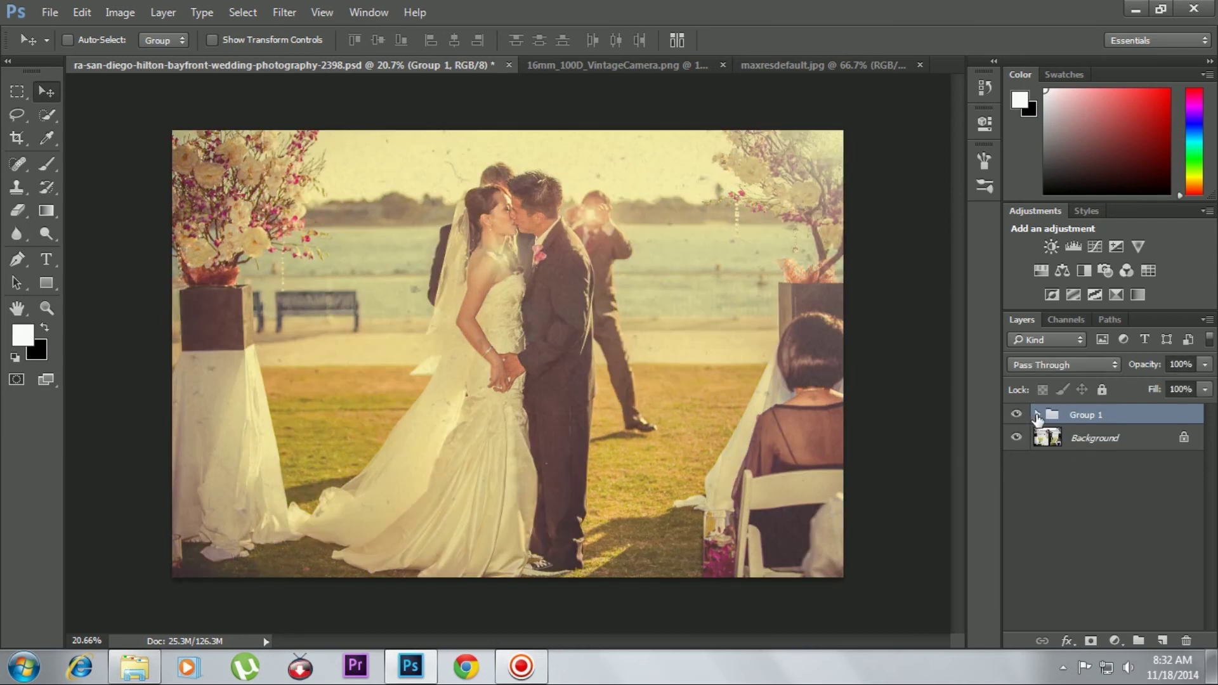
left_click(1037, 416)
left_click_drag(1017, 490, 1017, 593)
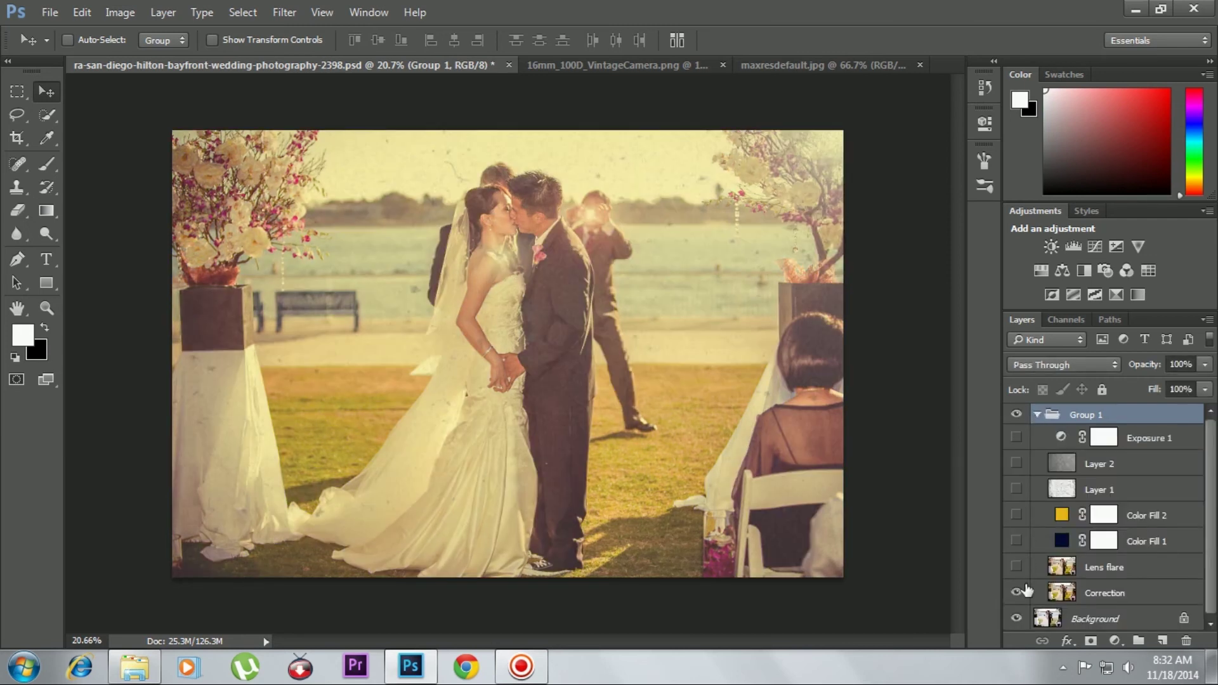
Step: Turn Correction and Lens flare back on, toggling Lens flare to compare its effect
left_click(1017, 595)
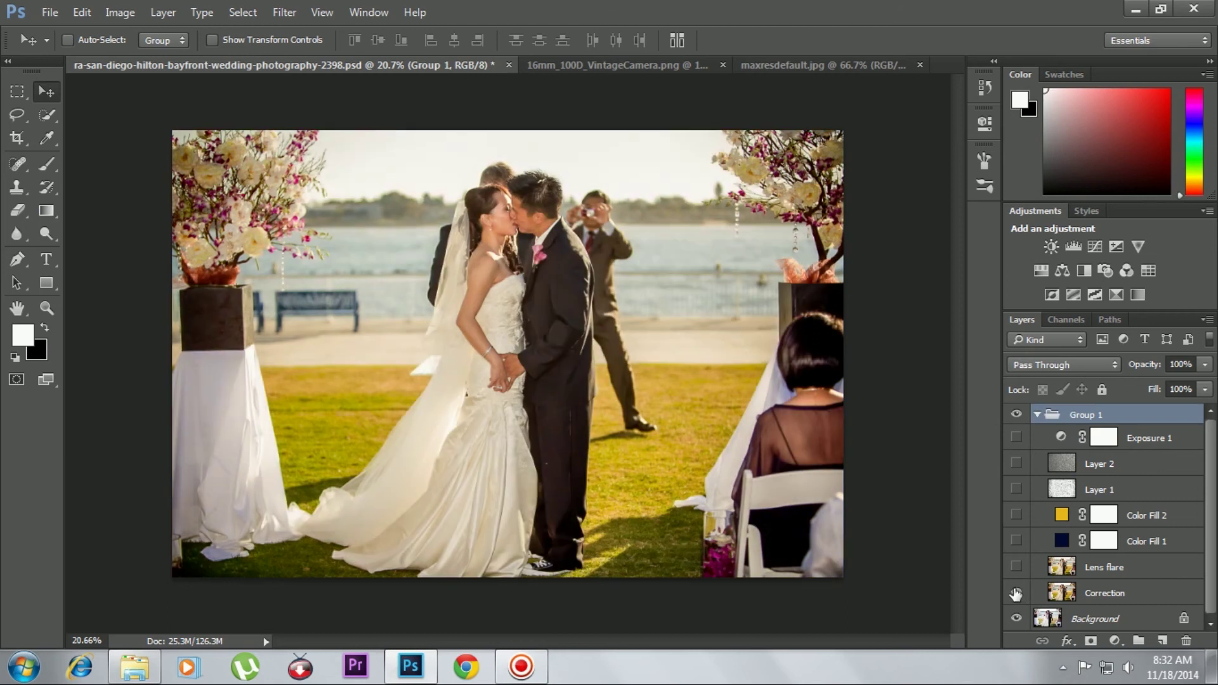
left_click(1015, 569)
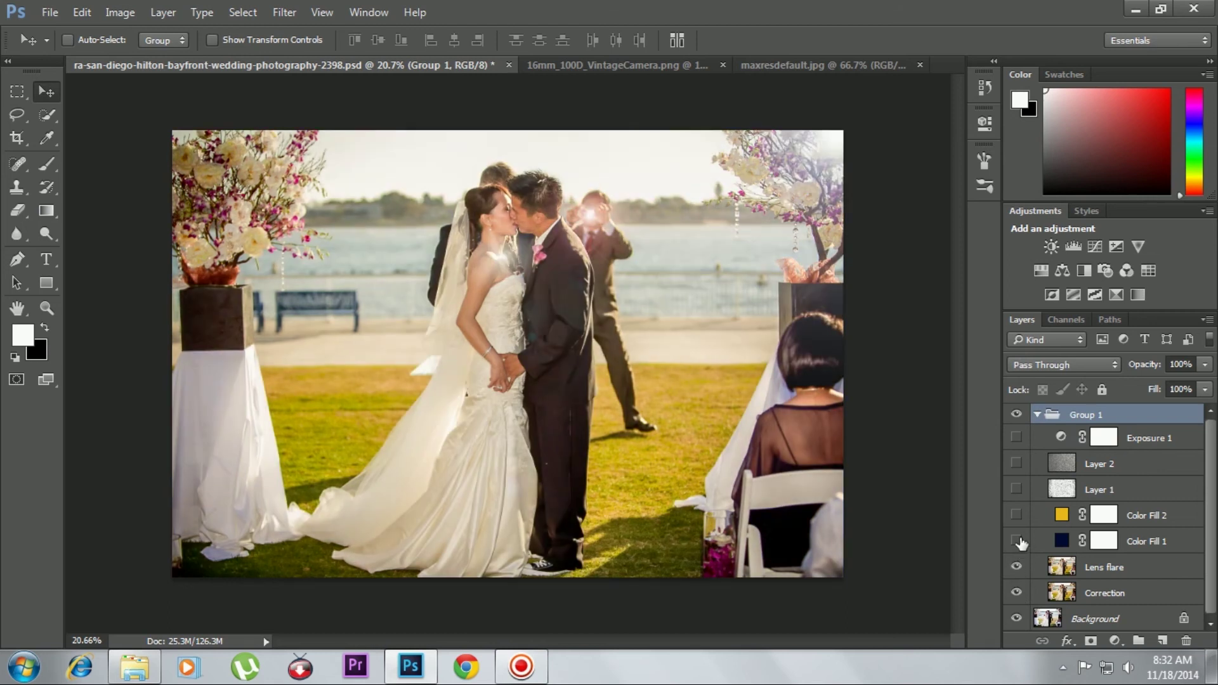
left_click(1017, 567)
left_click(1017, 566)
left_click(1017, 566)
Step: Show Color Fill 1, Color Fill 2, Layer 1, Layer 2 and Exposure 1 again, then collapse Group 1
left_click(1016, 540)
left_click(1016, 515)
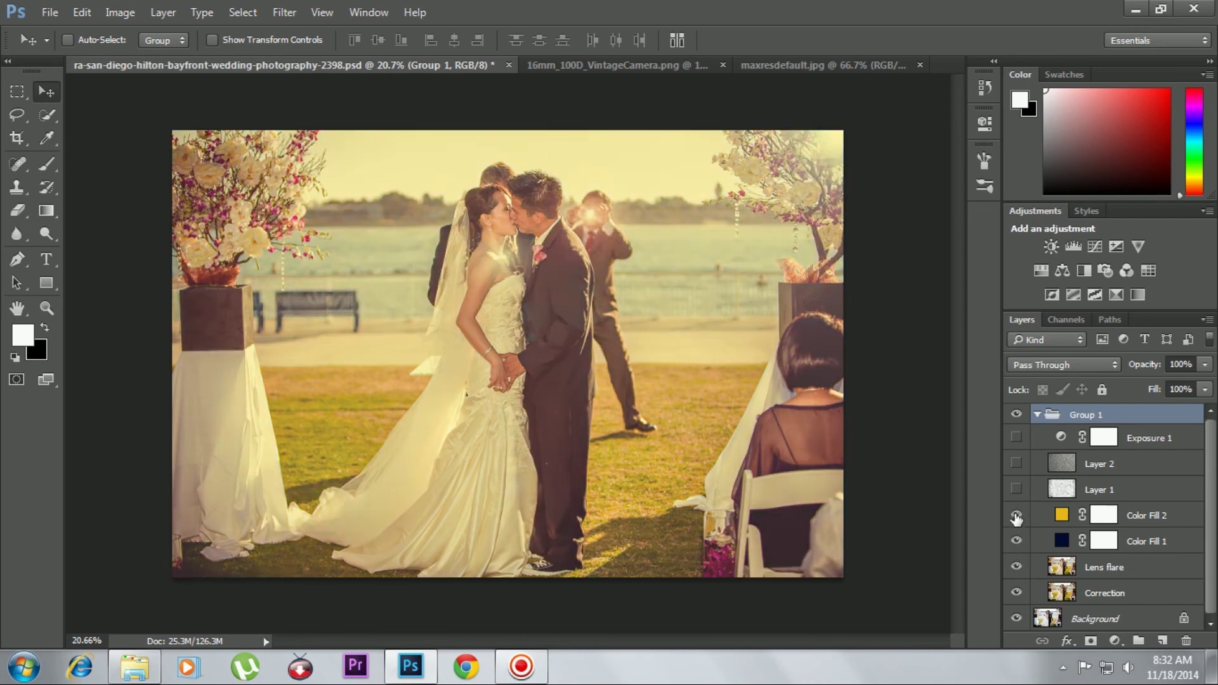
left_click(1016, 489)
left_click(1016, 464)
left_click(1016, 438)
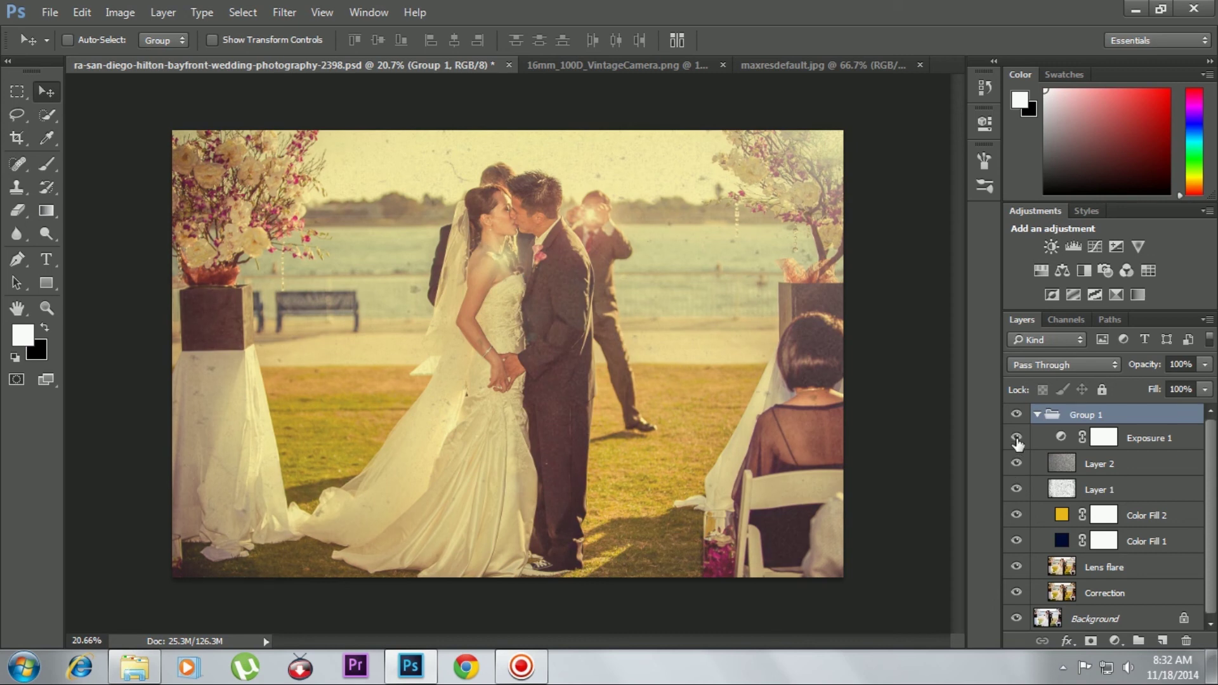
left_click(1037, 414)
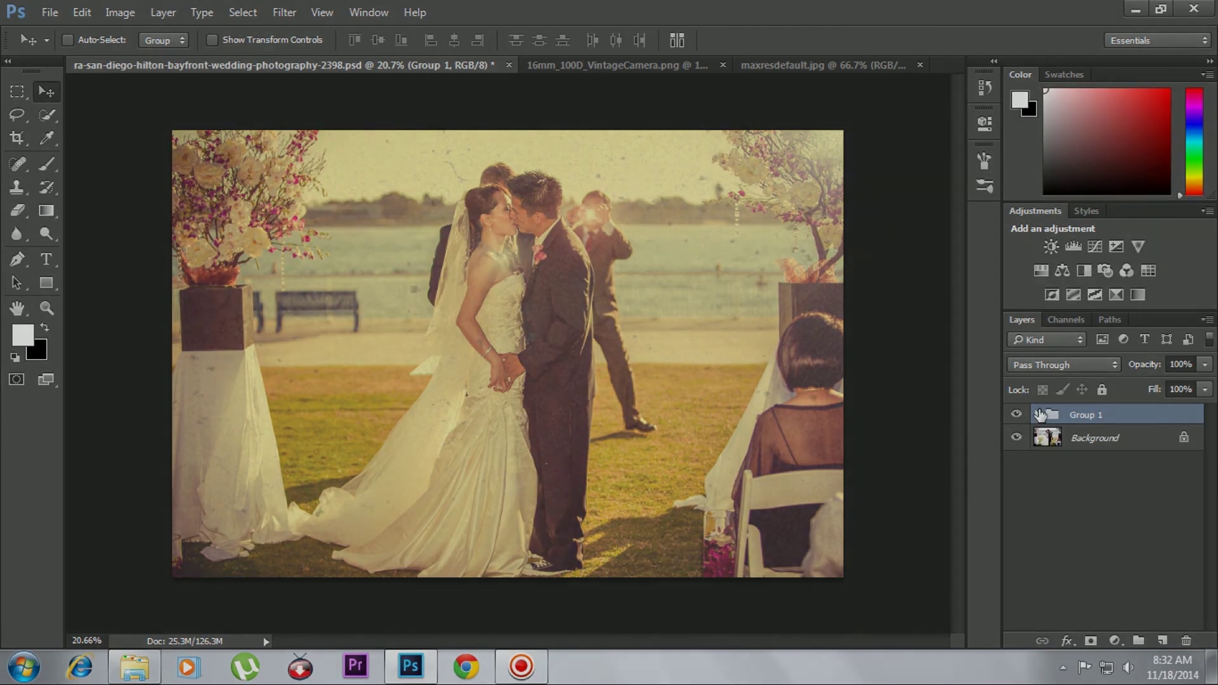